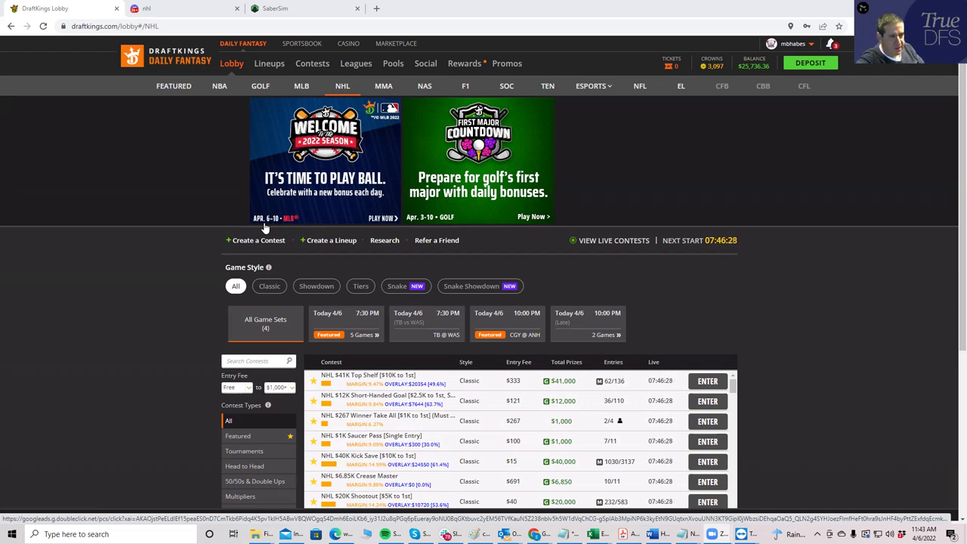
- Switch the DraftKings lobby to NBA contests, then back to the NHL contest list
click(218, 87)
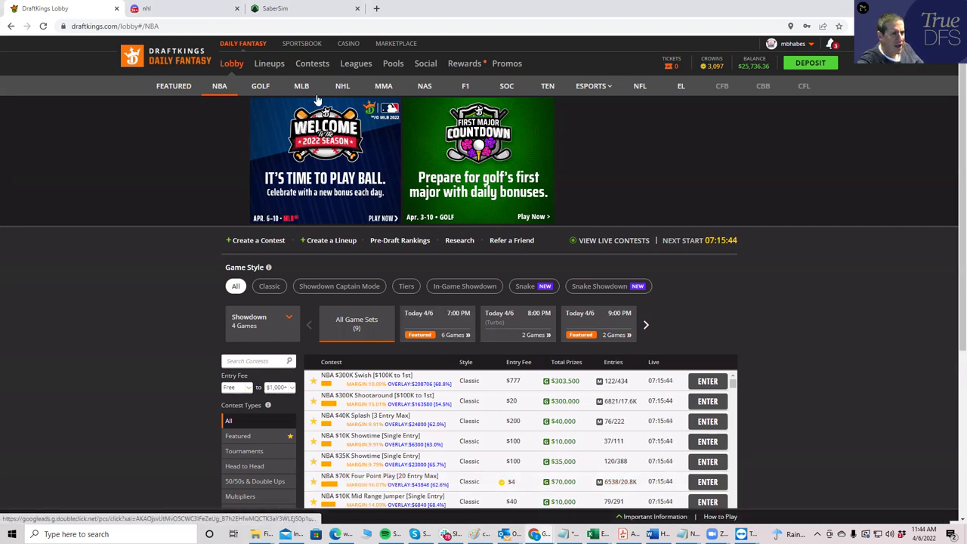
click(341, 86)
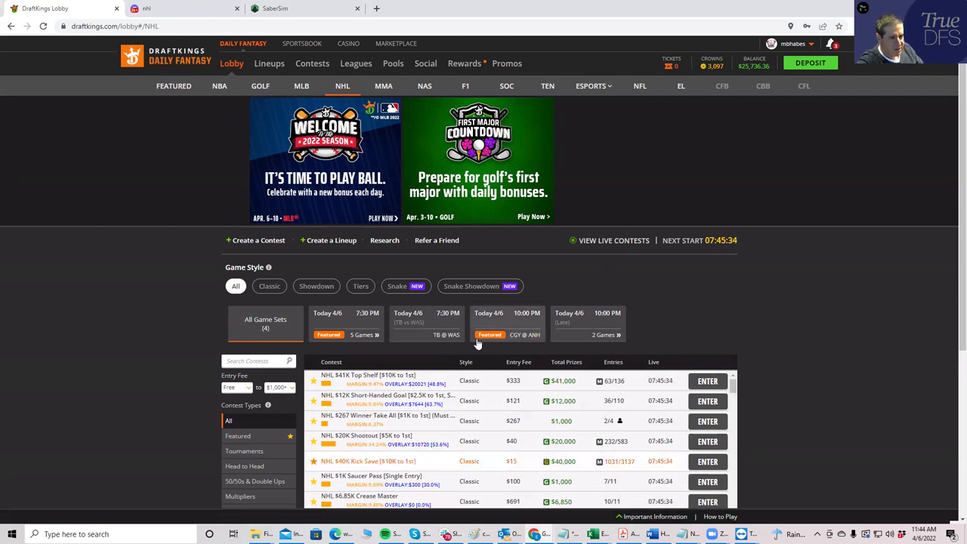
- Filter the NHL lobby to the Today 4/6 7:30 PM five-game slate
click(363, 321)
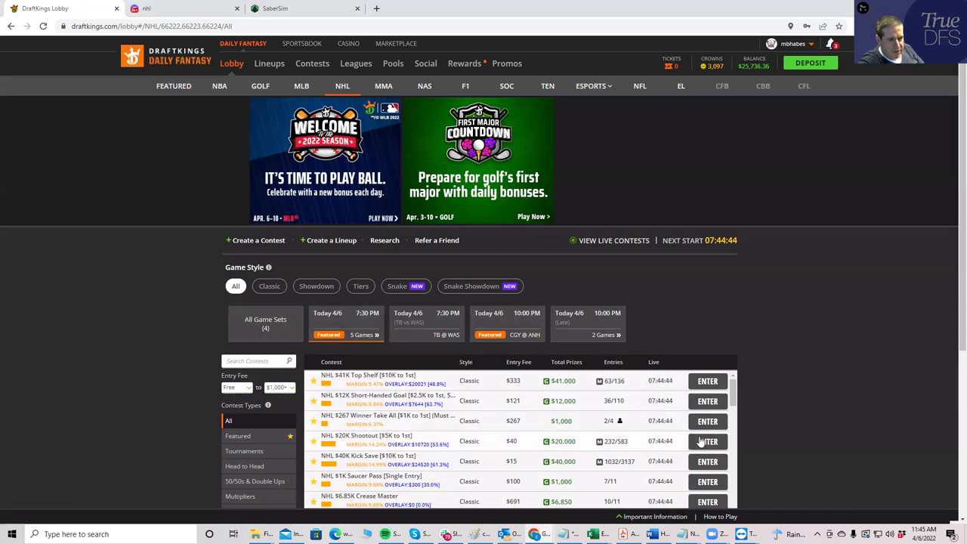
- Enter the $40K Kick Save contest, then switch to the NHLDK_Proj spreadsheet
click(706, 461)
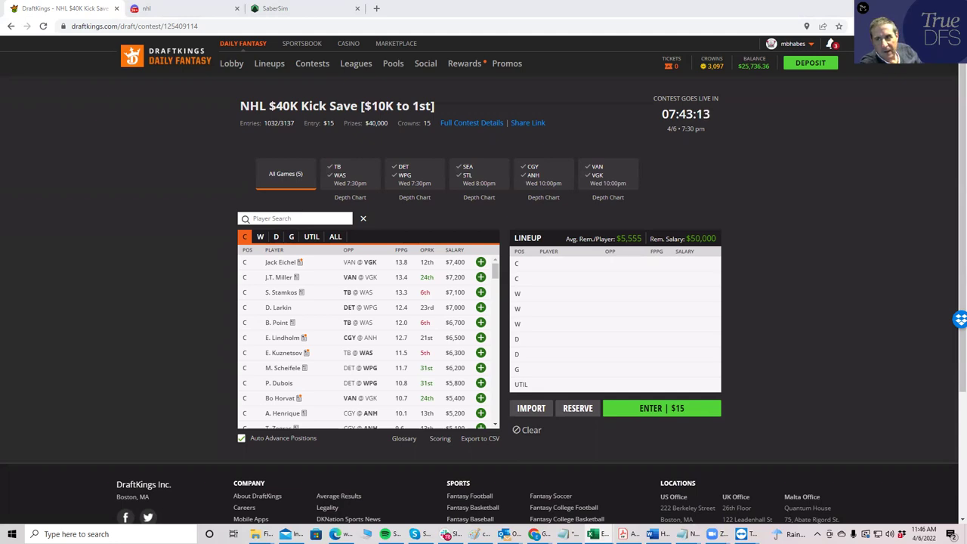
key(alt+Tab)
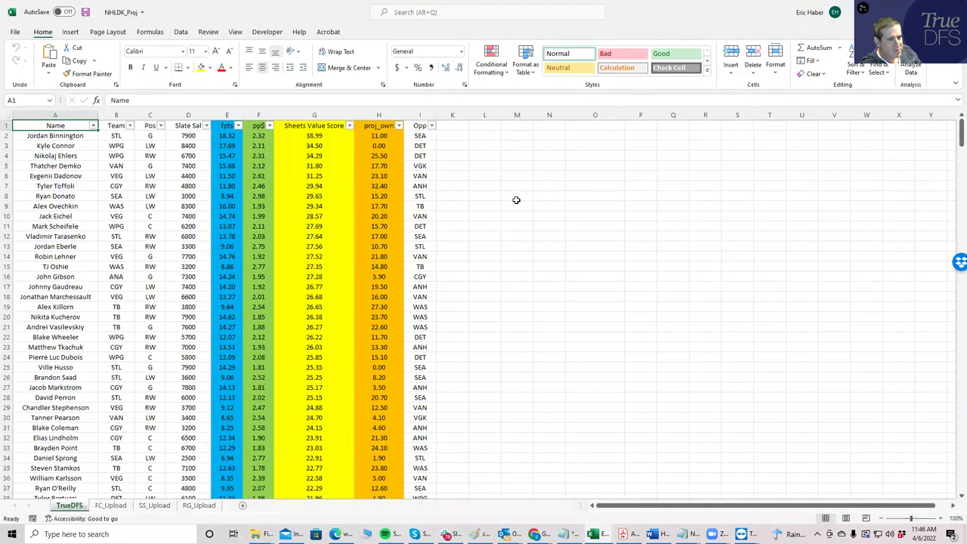
click(516, 198)
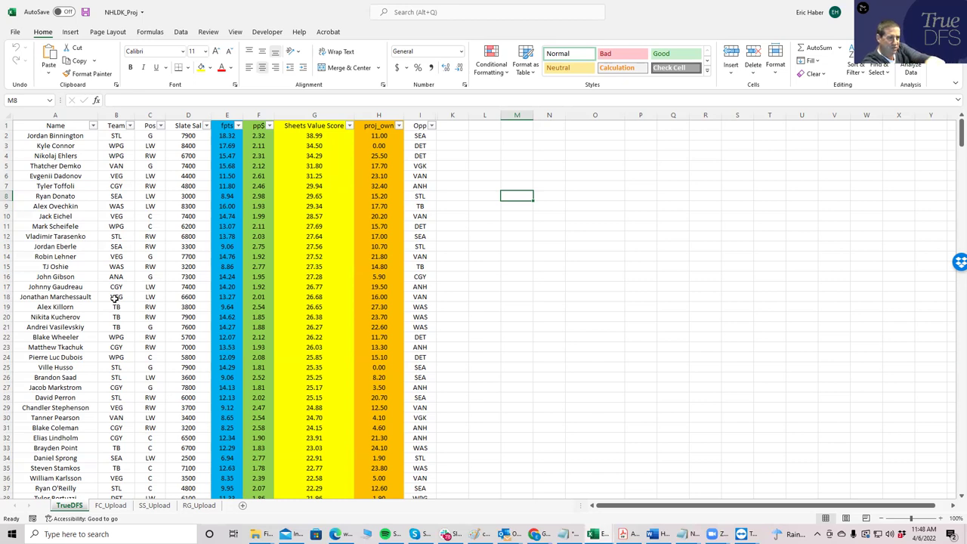
- Review the WPG players Kyle Connor, Nikolaj Ehlers and Mark Scheifele in the projections sheet
click(103, 147)
click(113, 155)
click(114, 145)
click(116, 155)
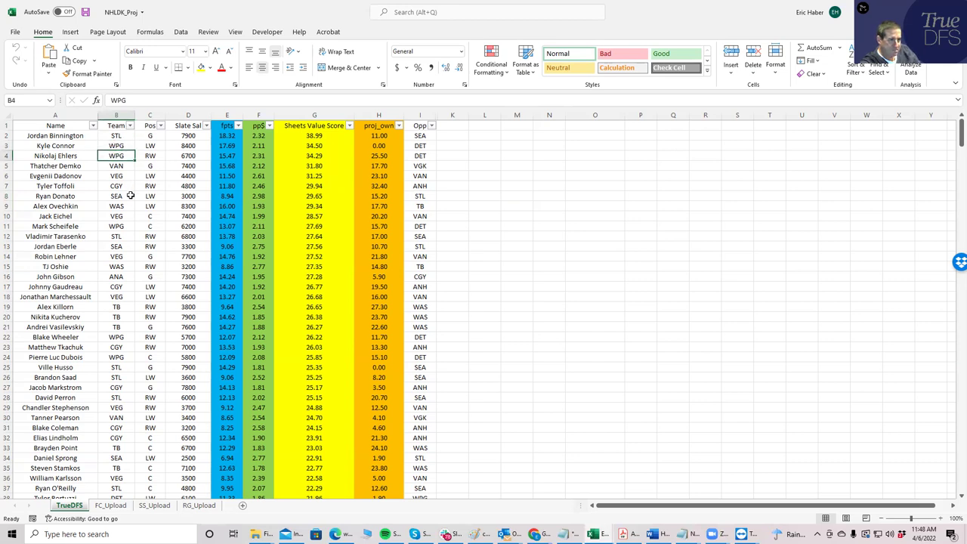
click(124, 226)
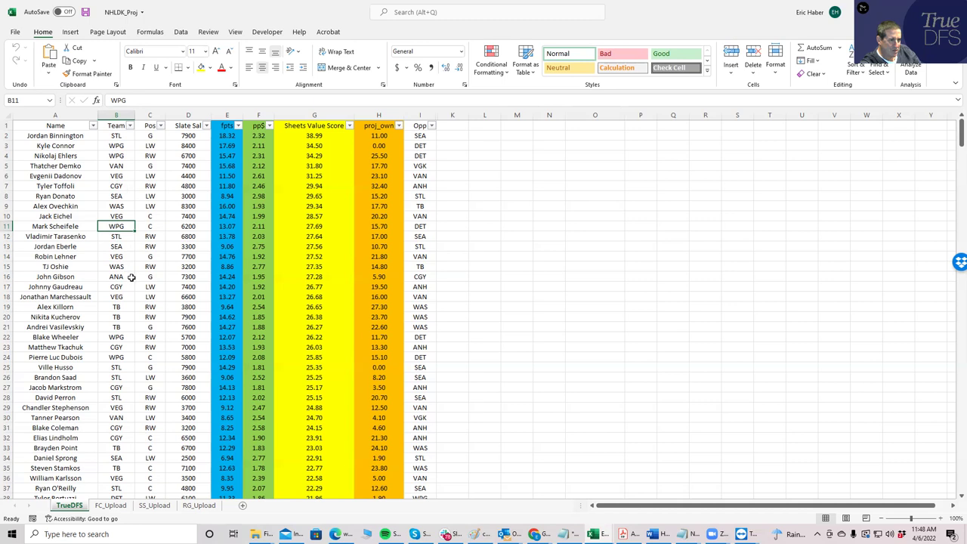
- Review Eichel, Dadonov ($4,400), Eberle, Lehner and Marchessault, then return to the DraftKings contest page
click(109, 216)
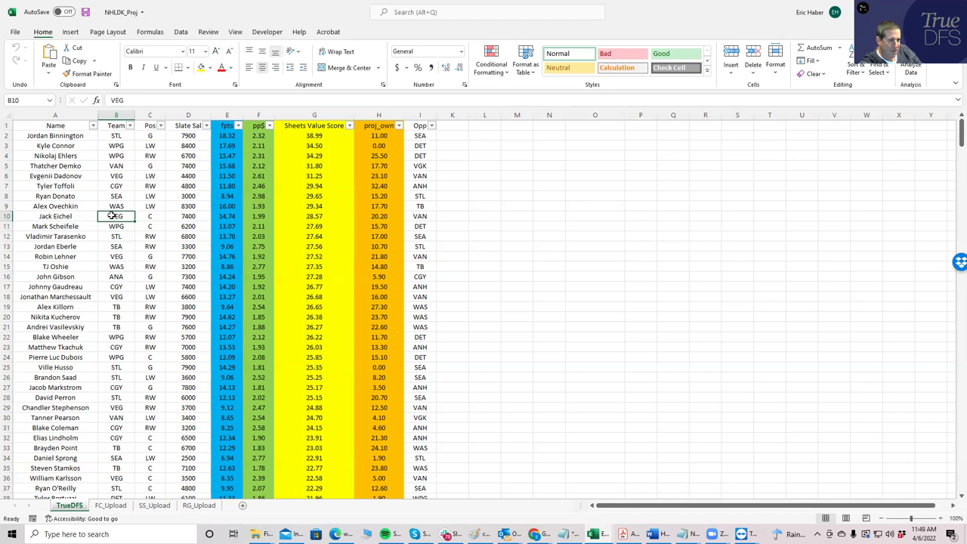
click(119, 176)
click(181, 179)
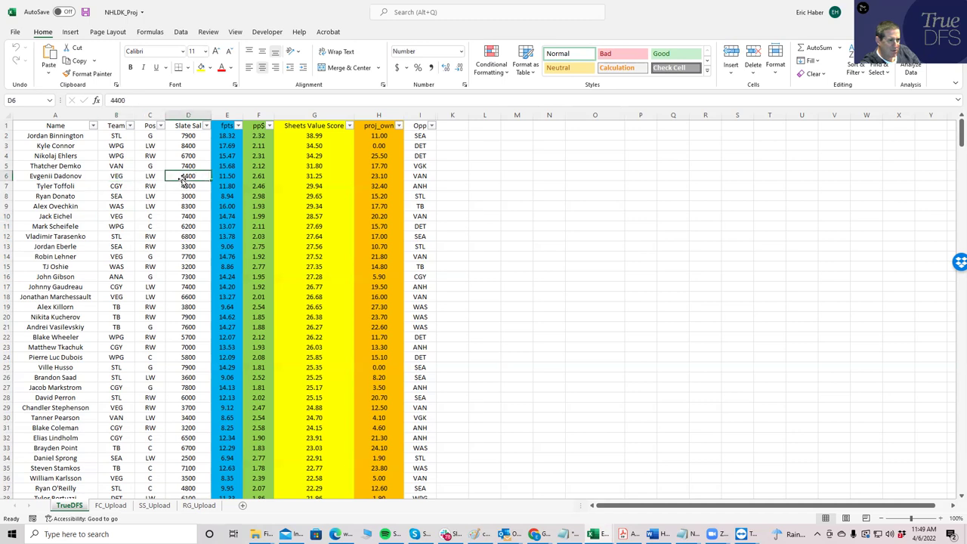
click(120, 216)
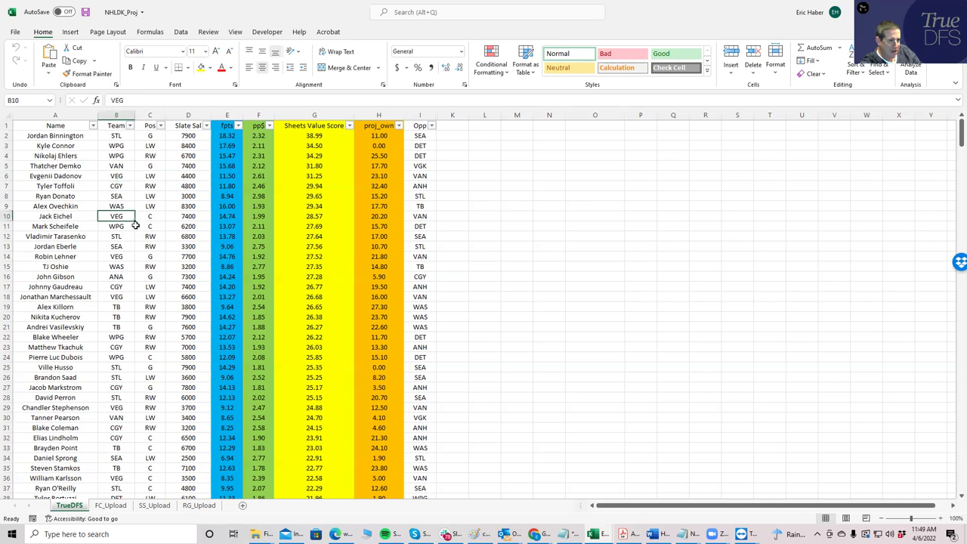
click(115, 248)
click(119, 256)
click(111, 296)
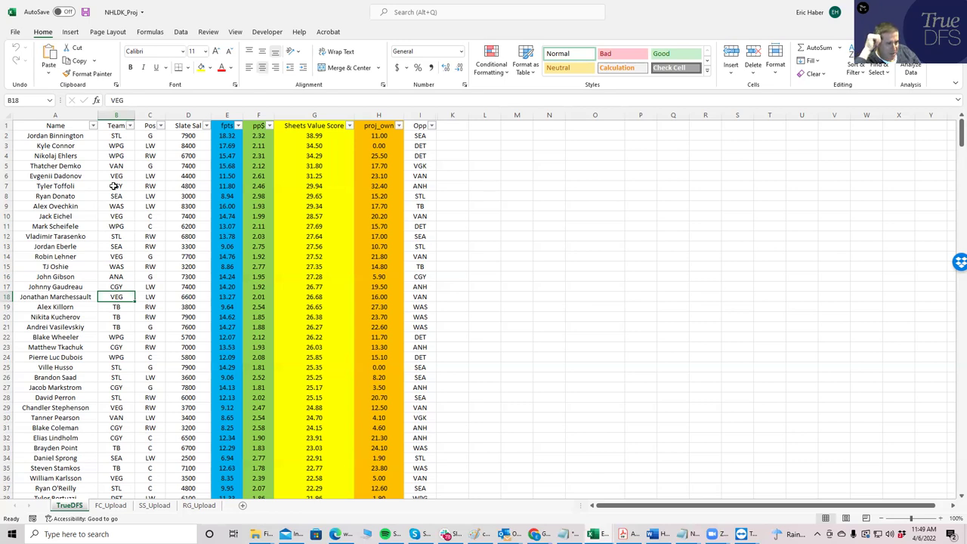
click(544, 531)
click(547, 504)
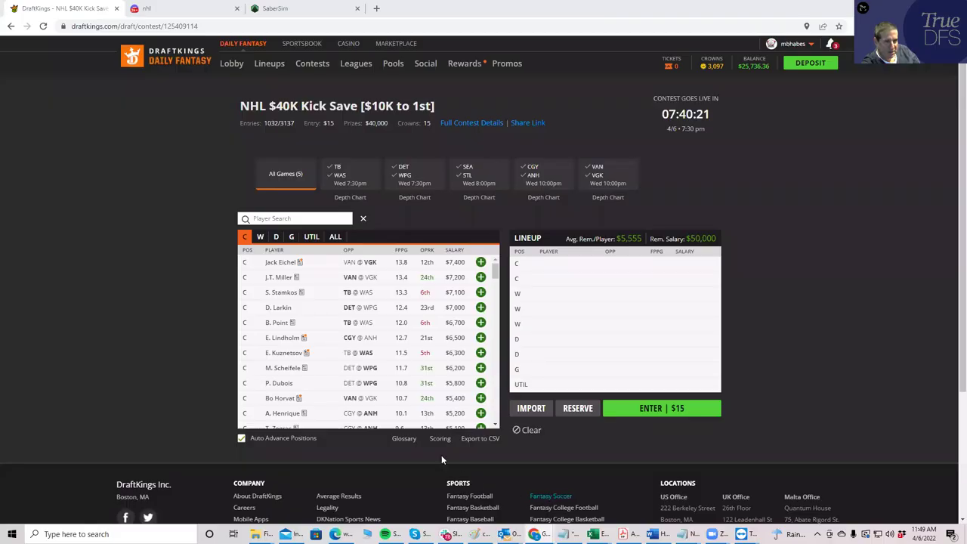
- Add Binnington at G, then Kyle Connor and Scheifele from the DET–WPG game
click(291, 238)
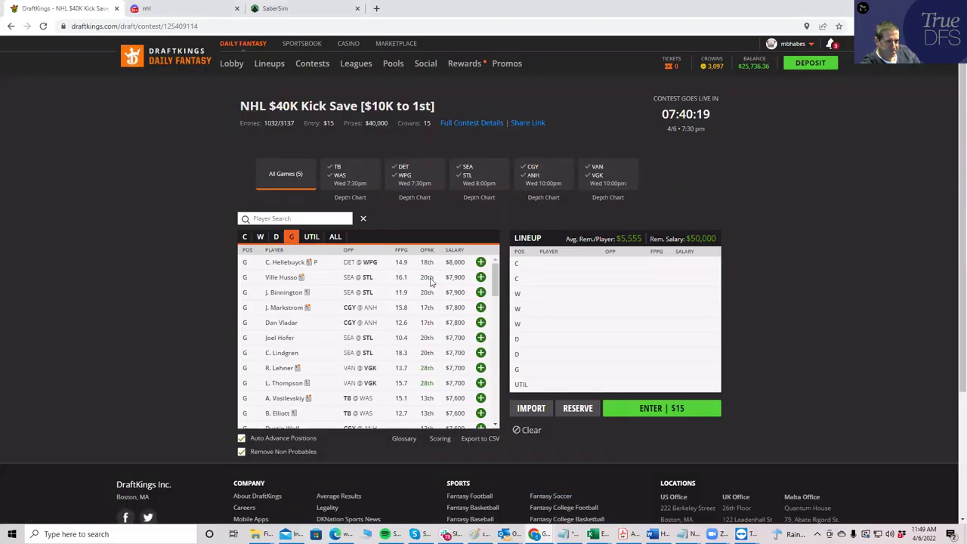
click(481, 292)
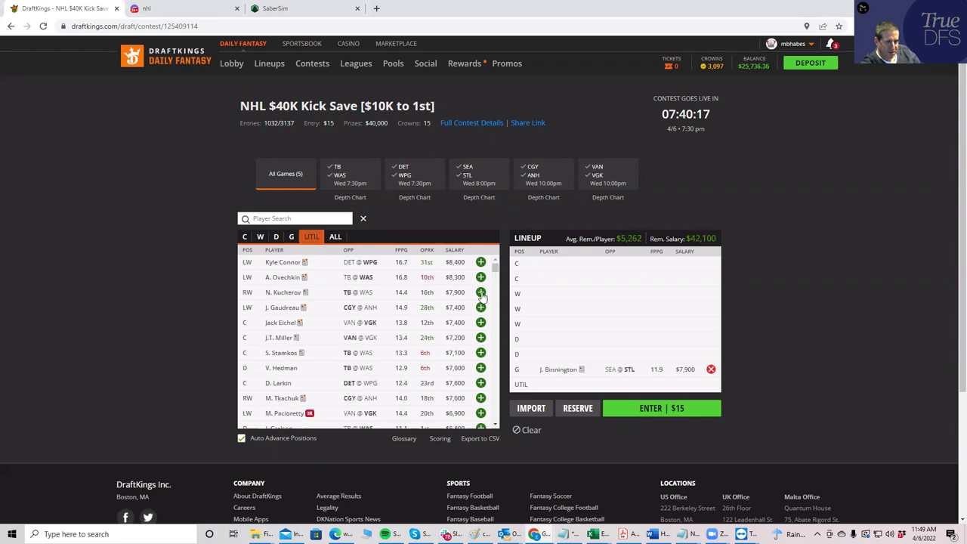
click(402, 180)
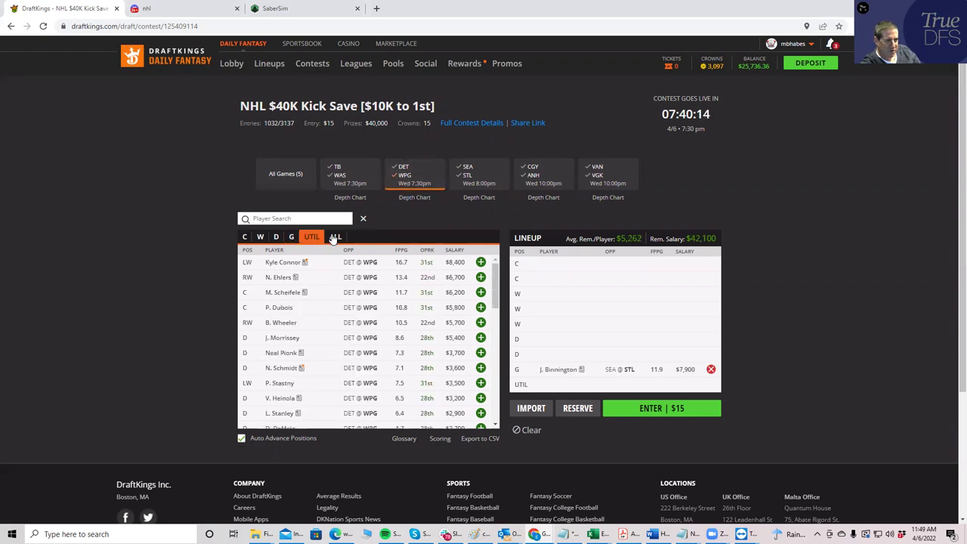
click(481, 263)
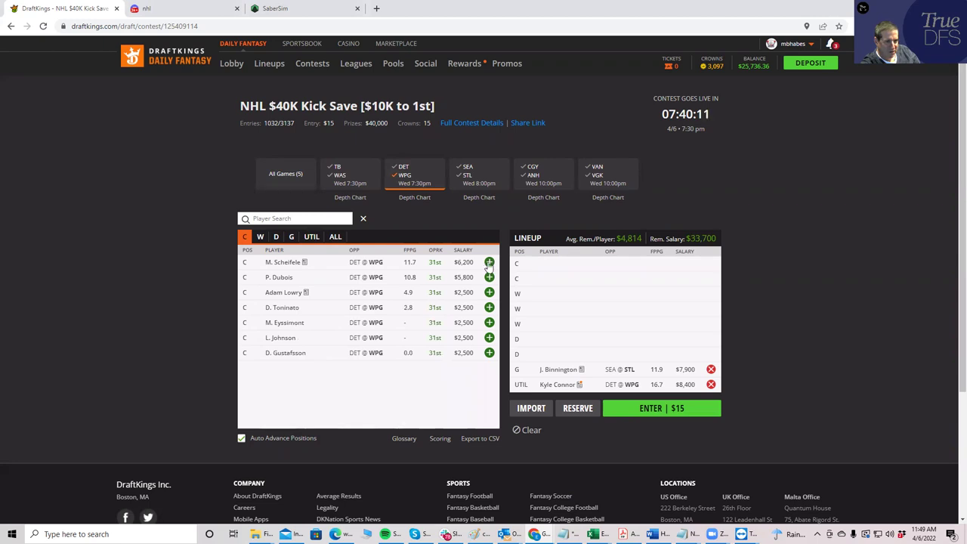
click(489, 262)
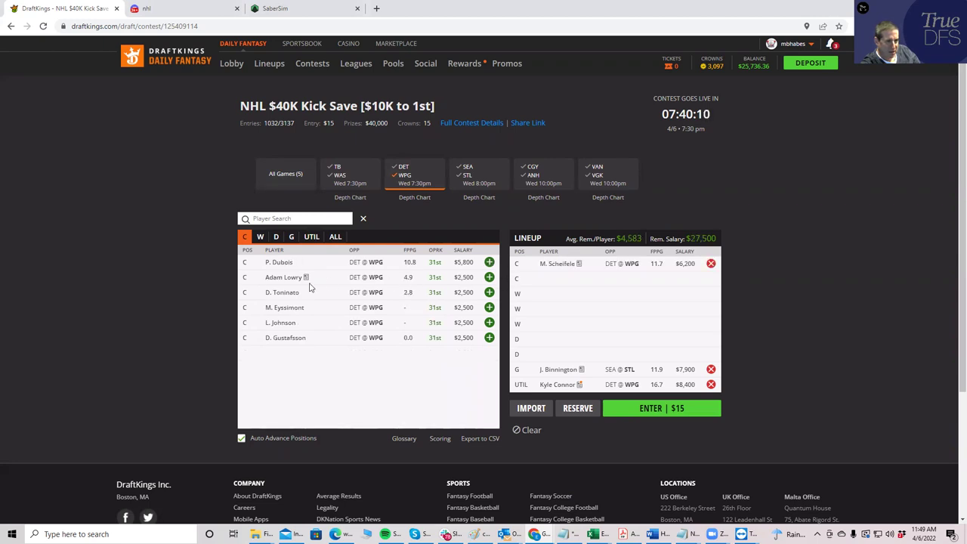
- Add Ehlers at winger and move Kyle Connor from UTIL to the second winger slot
click(261, 237)
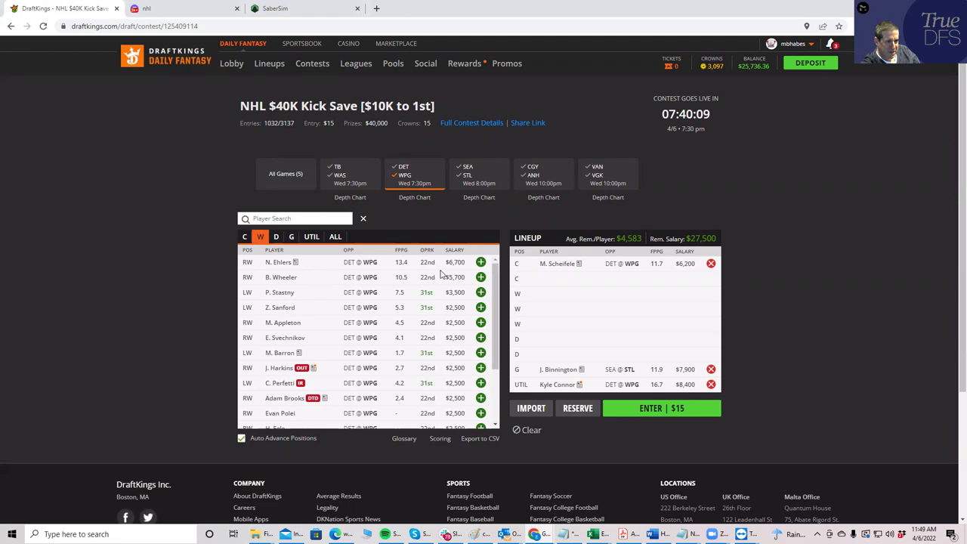
click(481, 262)
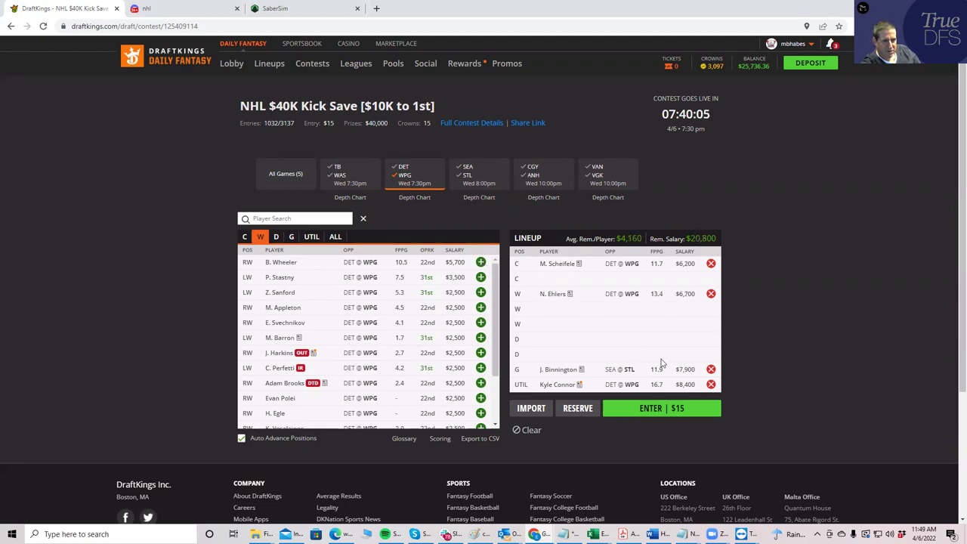
click(711, 384)
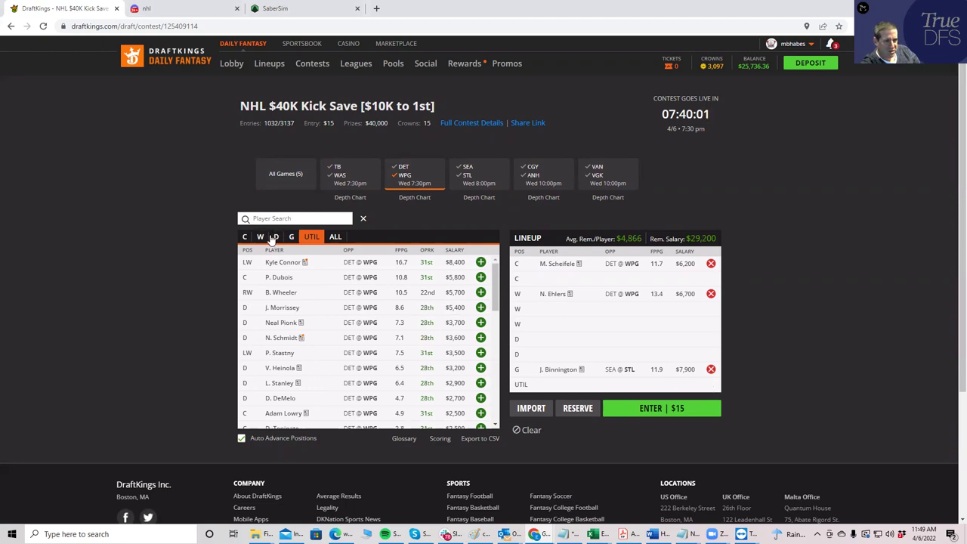
click(261, 237)
click(480, 262)
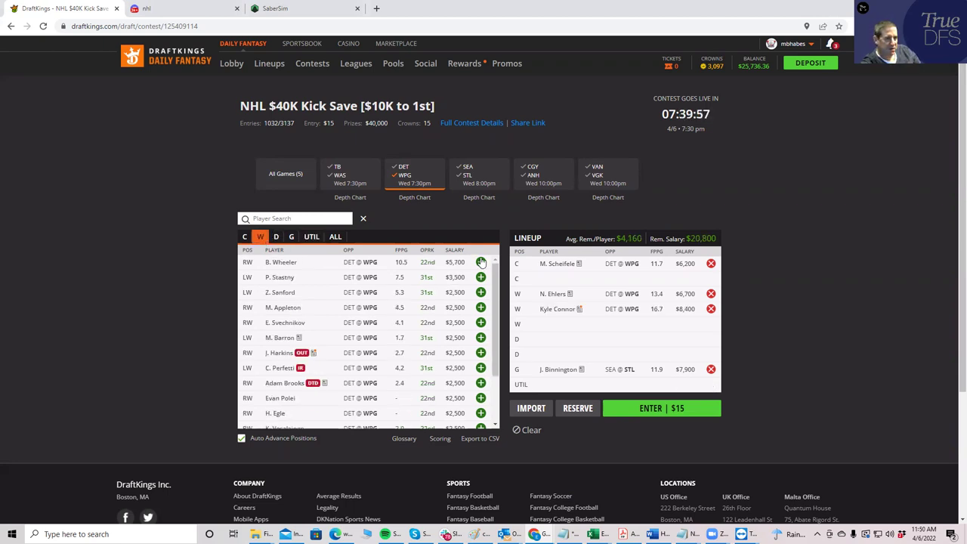
- From the VAN–VGK game, add Marchessault at W, Dadonov at UTIL and Eichel at C
click(401, 180)
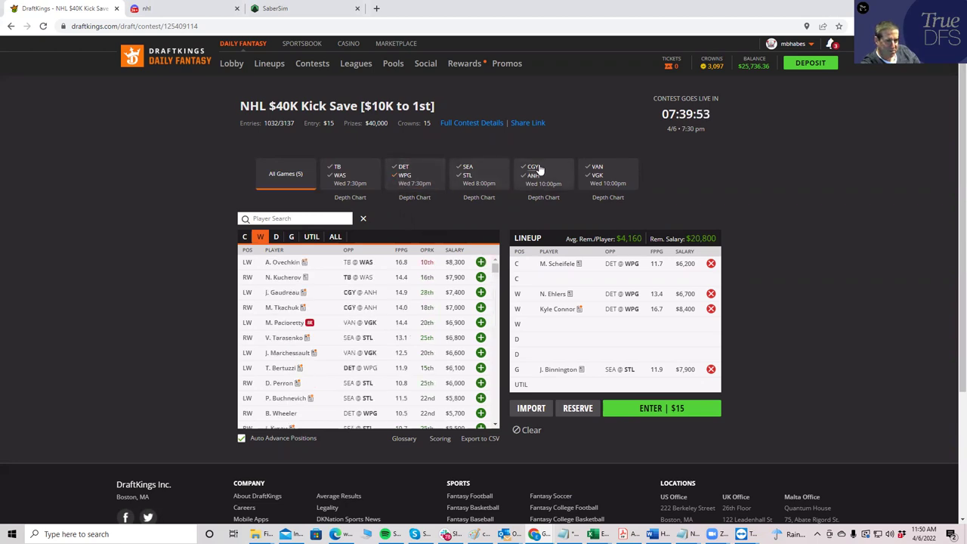
click(603, 175)
click(480, 278)
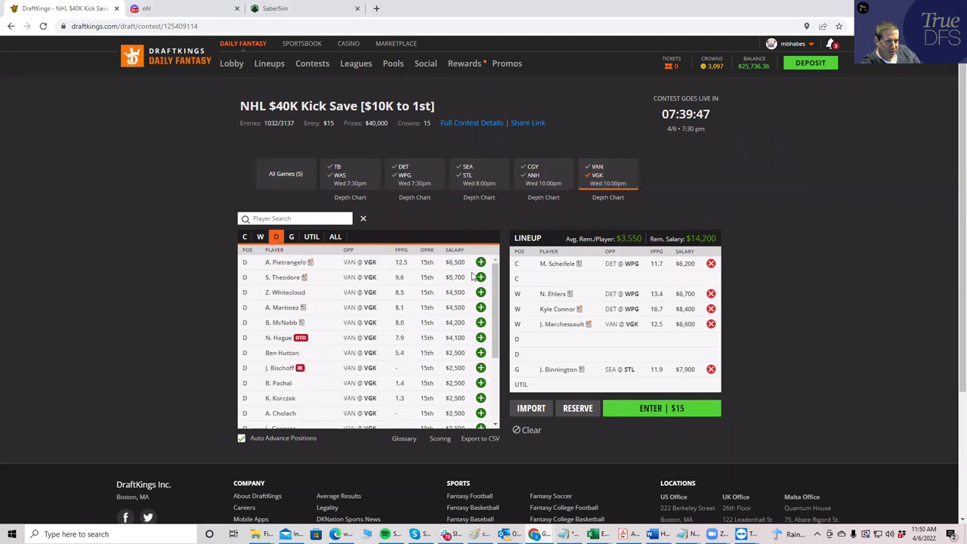
click(262, 238)
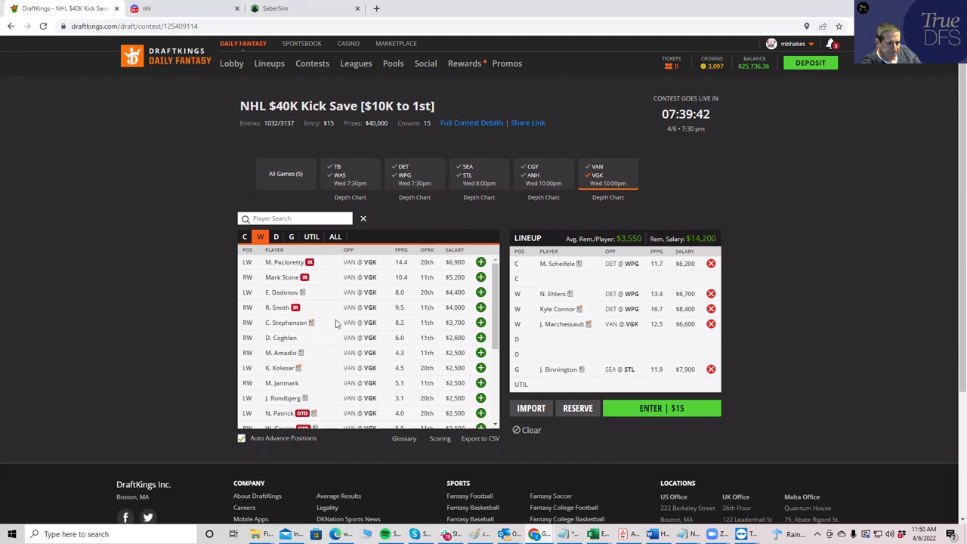
click(481, 292)
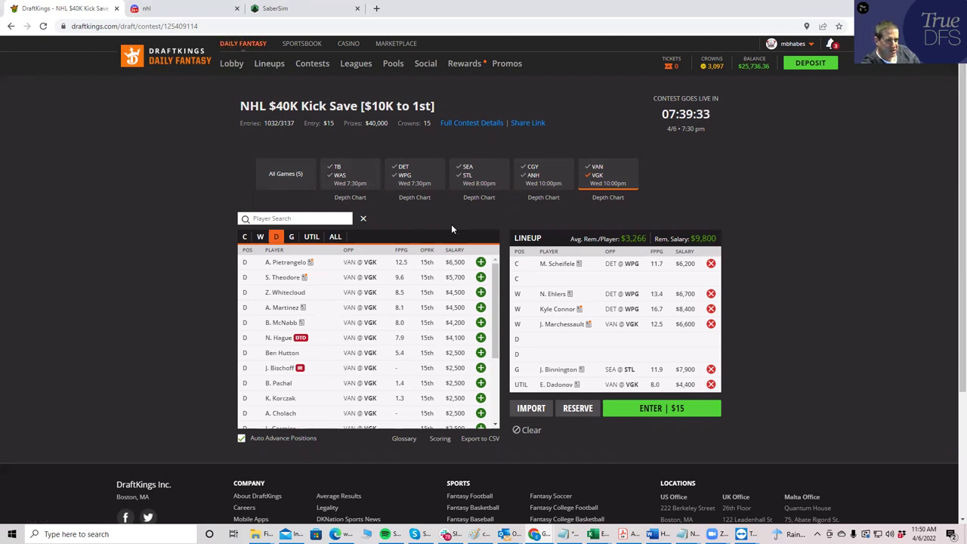
click(245, 237)
click(481, 263)
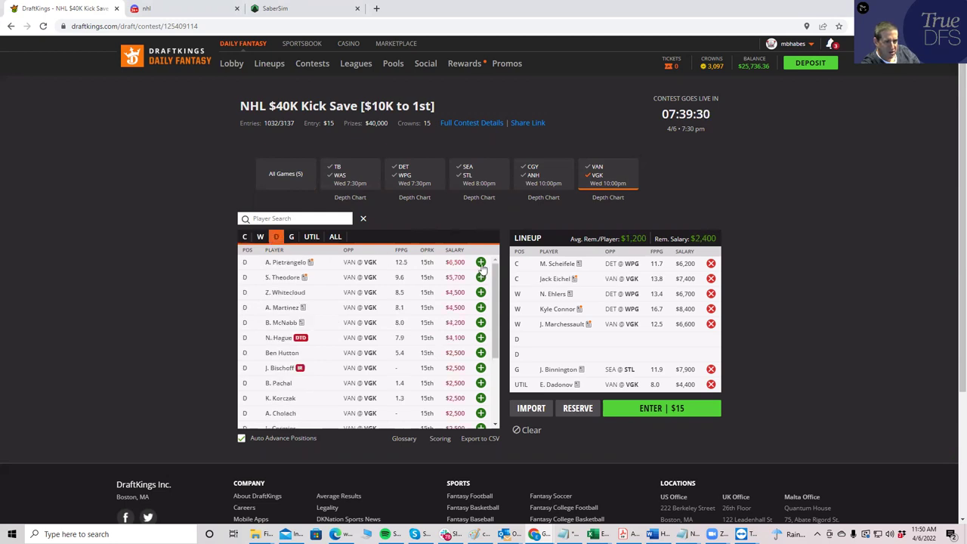
- Remove Eichel, Marchessault and Dadonov from the lineup, restoring $20,800 remaining
click(711, 279)
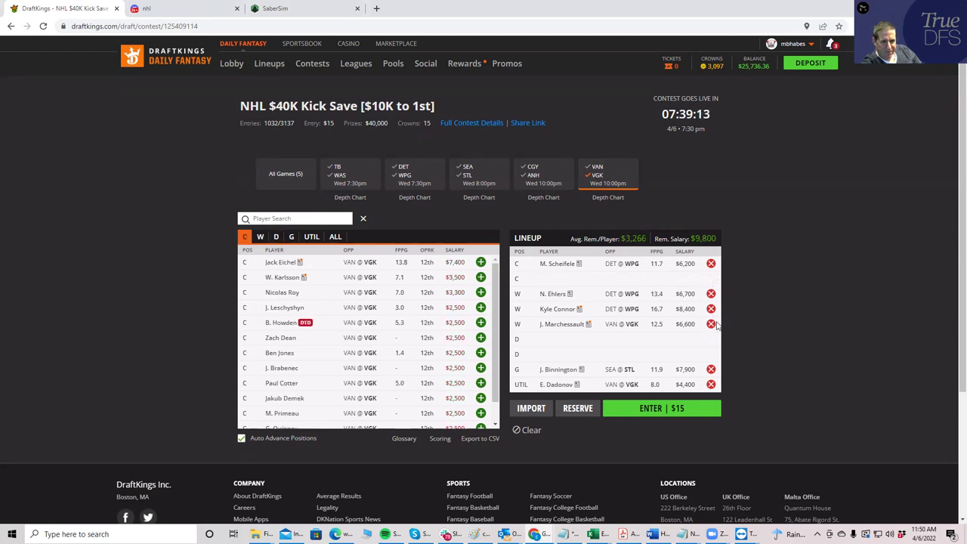
click(711, 323)
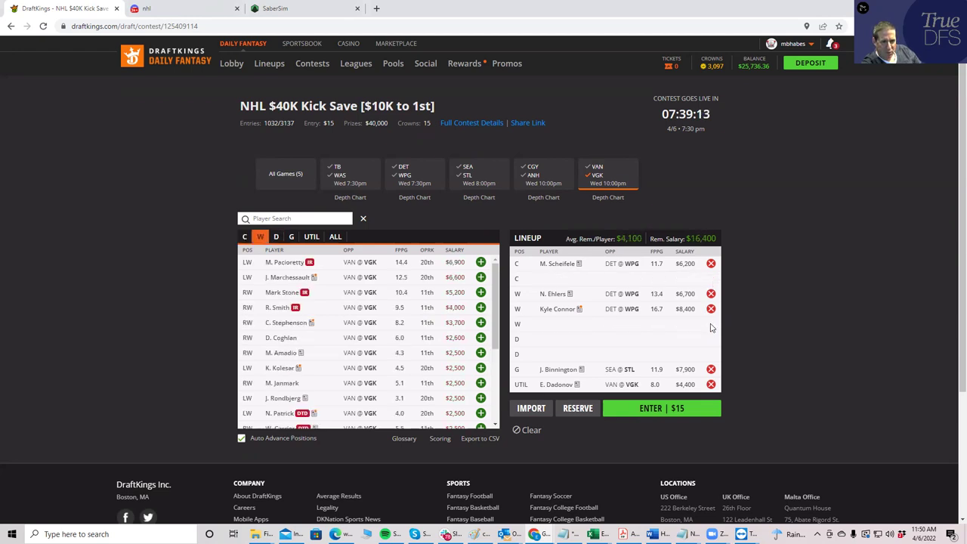
click(711, 384)
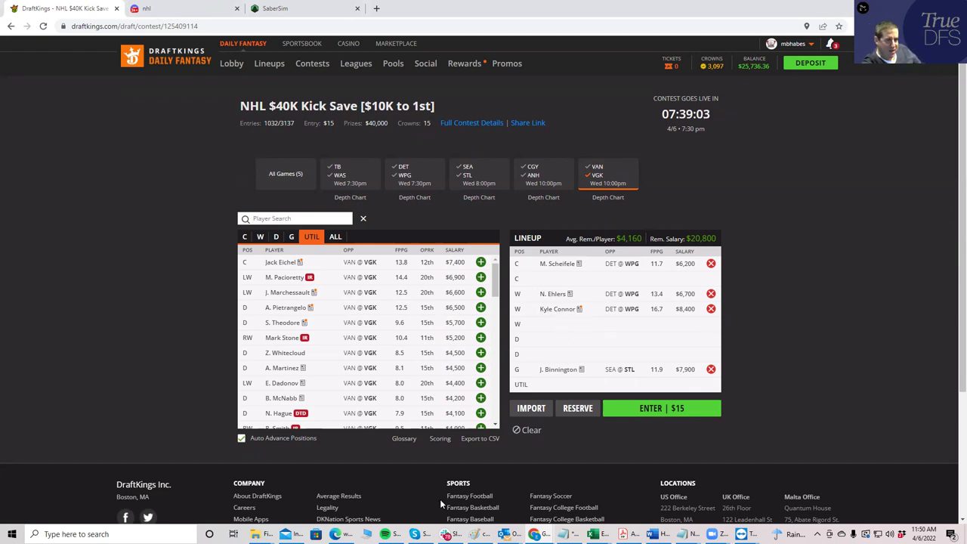
- Glance at the WiresApril2022 notes, then return to the DraftKings lineup page
click(562, 535)
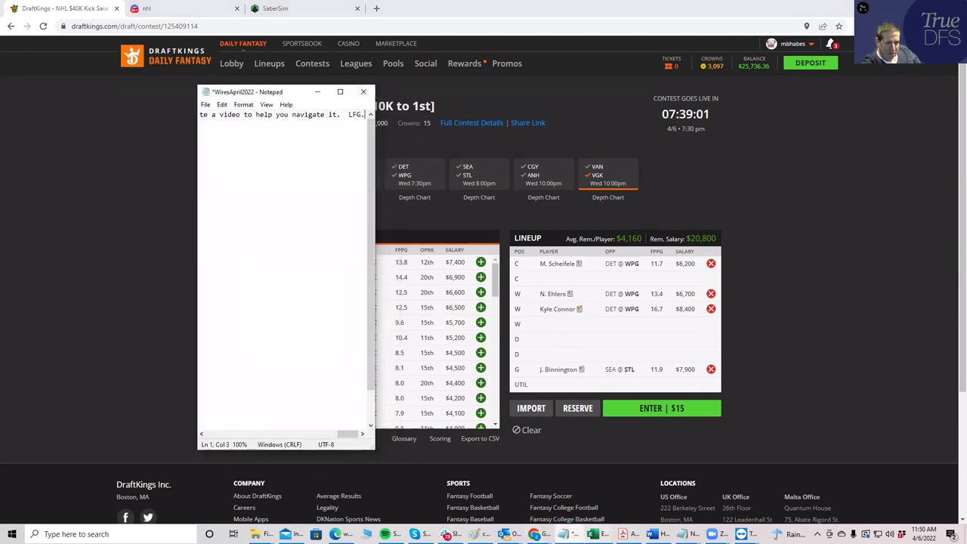
click(659, 470)
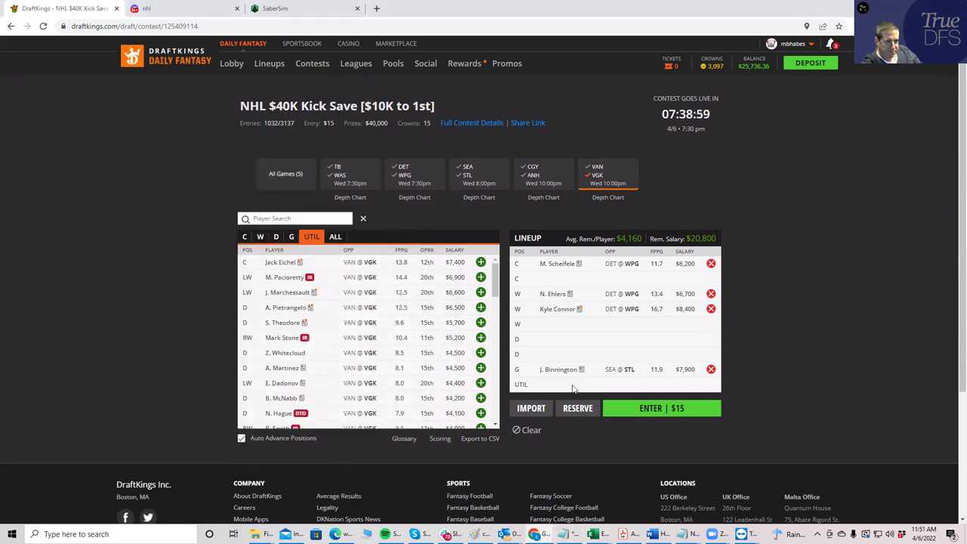
mouse_move(594, 534)
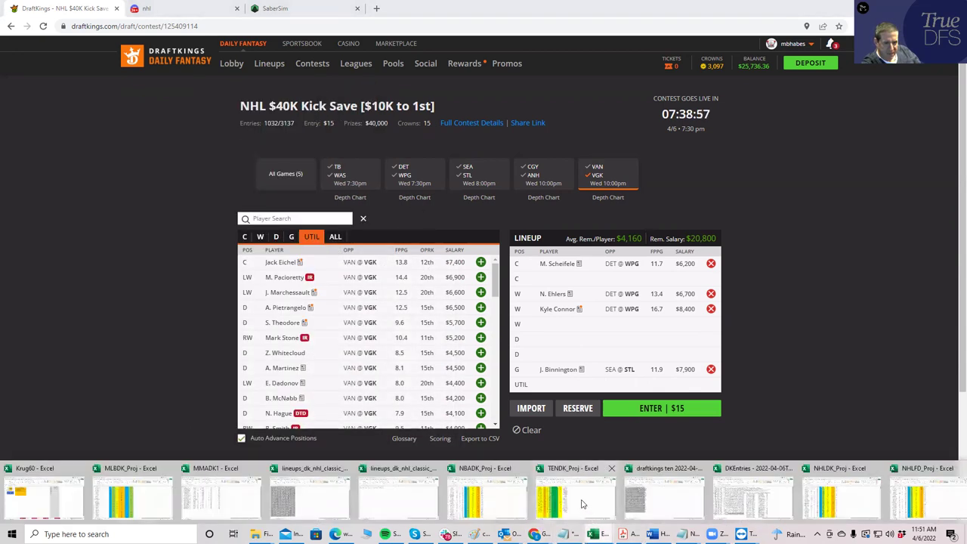
- Sort the NHLDK_Proj sheet by pp$ largest to smallest and total the top value salaries
click(842, 499)
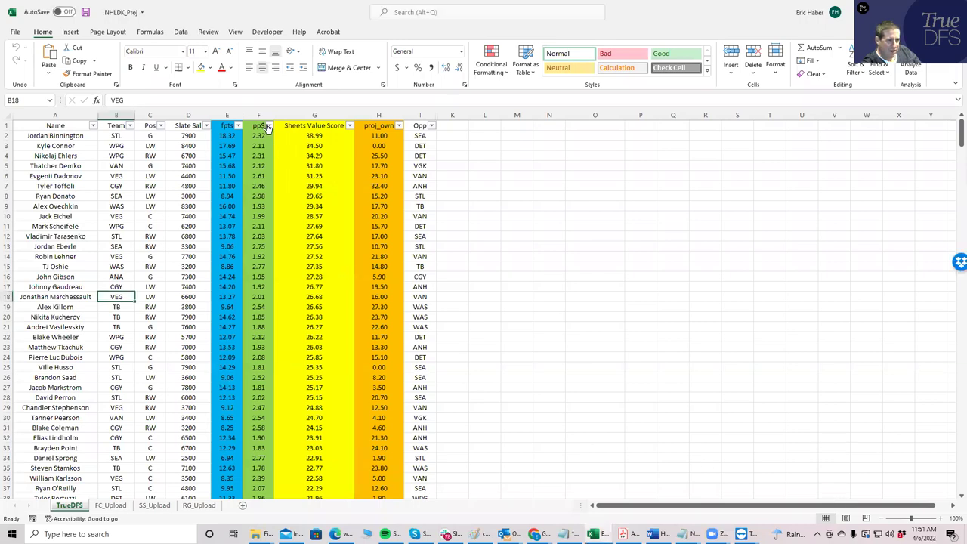
click(269, 126)
click(181, 148)
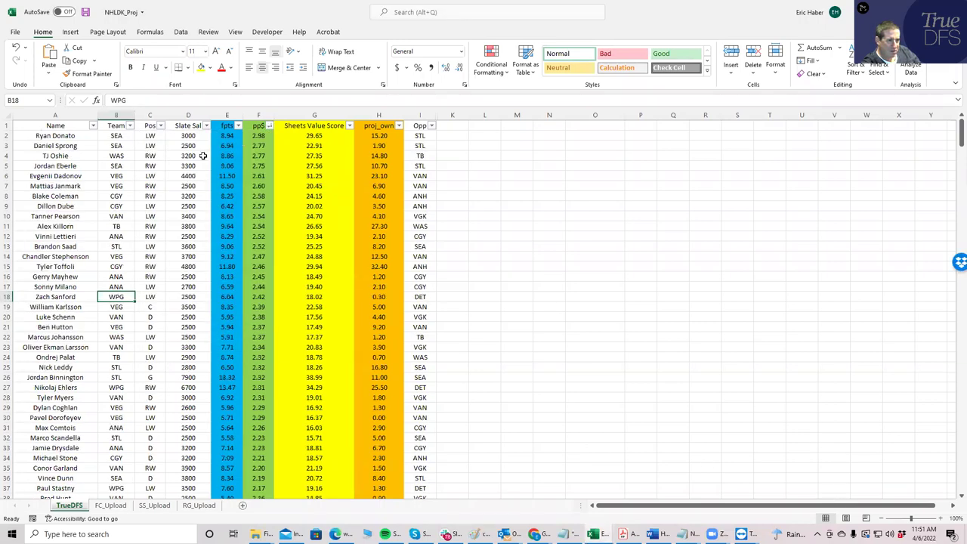
drag(168, 136, 176, 227)
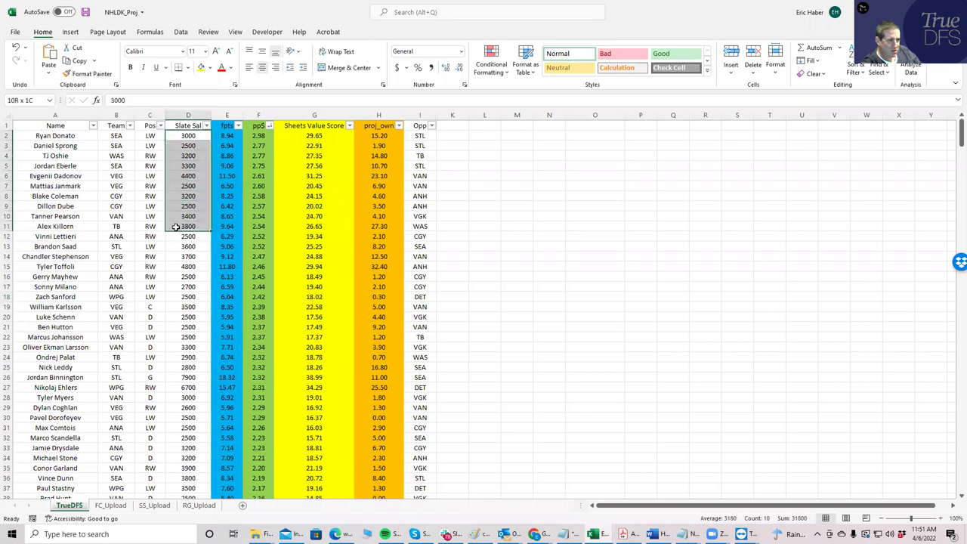
click(112, 183)
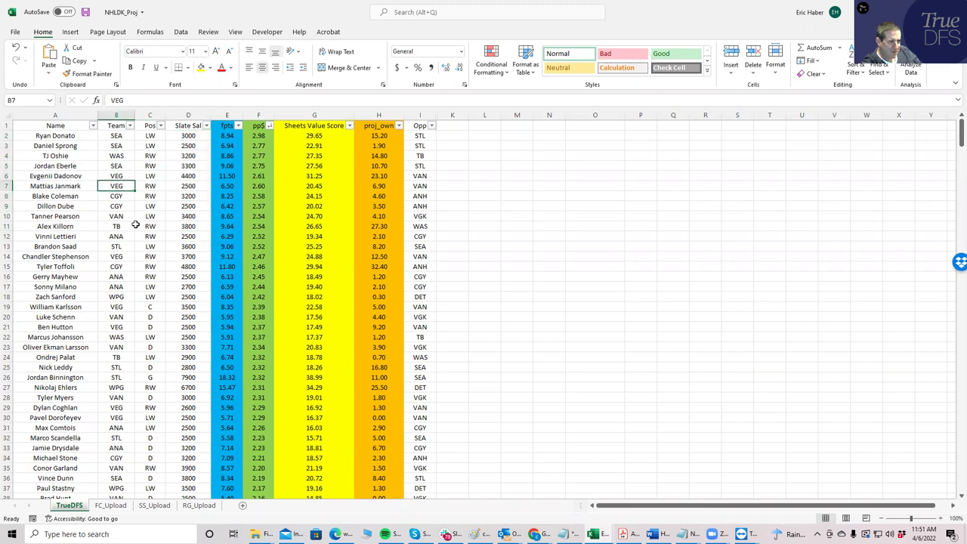
- Check value plays: Stephenson ($3,700), Pearson (VAN), Saad ($3,600) and Ekman Larsson's position
click(121, 256)
click(187, 255)
click(132, 218)
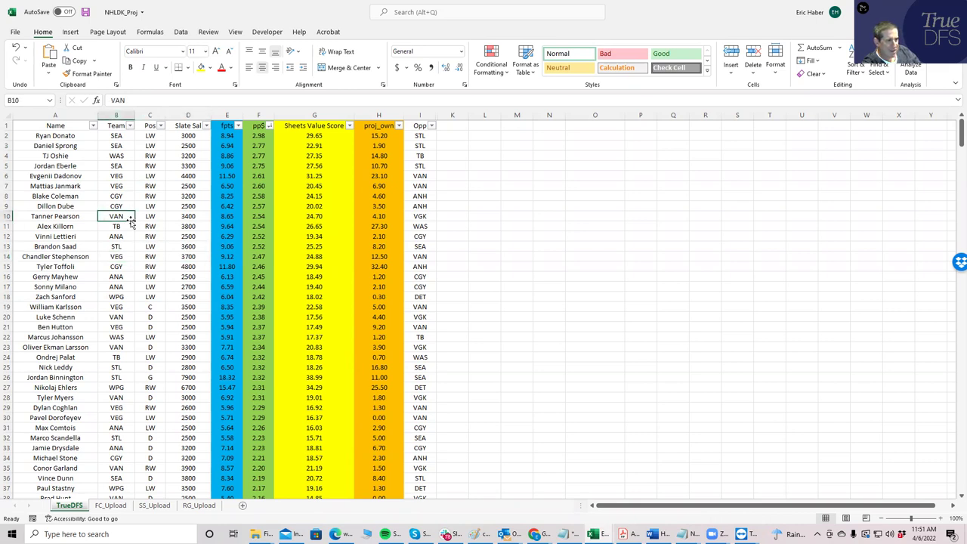
click(129, 247)
click(177, 245)
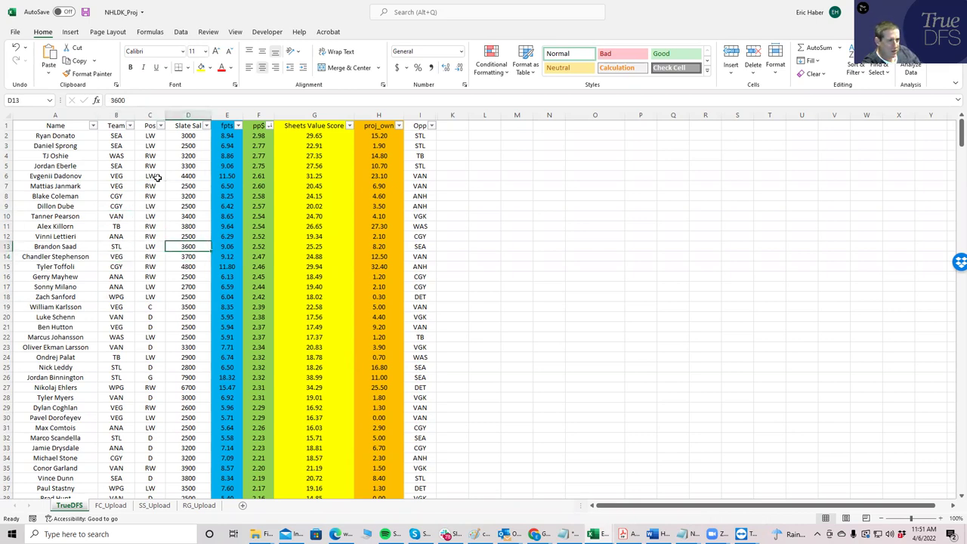
click(145, 344)
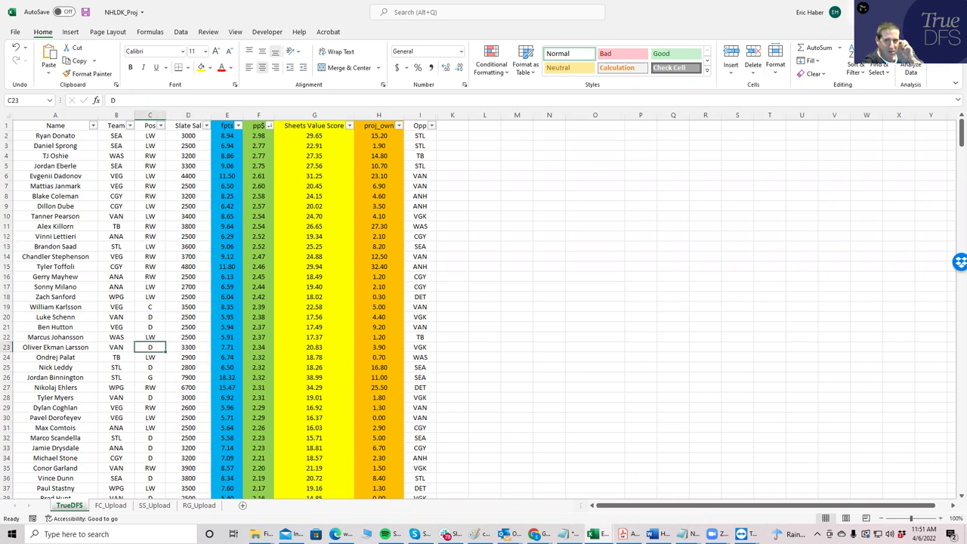
- Minimize Excel, filter DraftKings to VAN–VGK players, then restore All Games
key(super+Down)
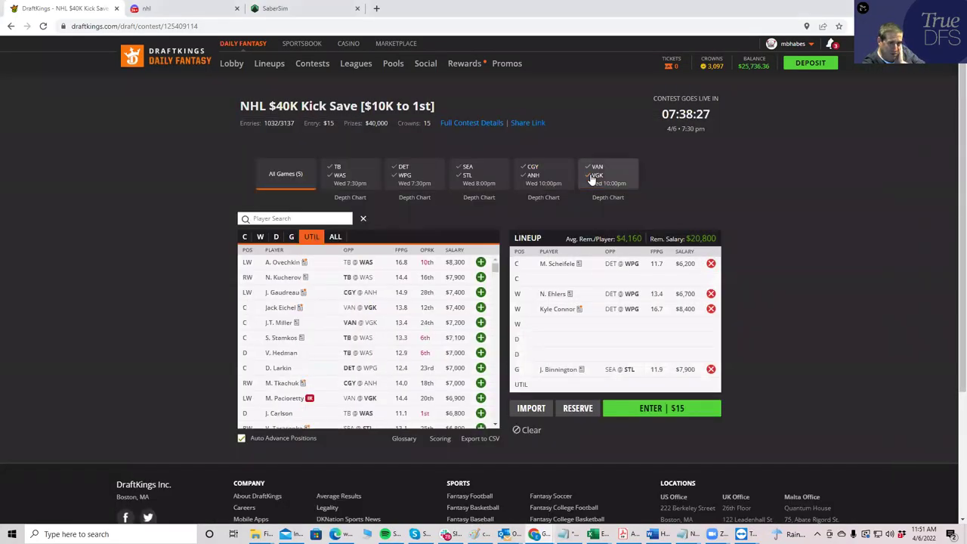
click(594, 178)
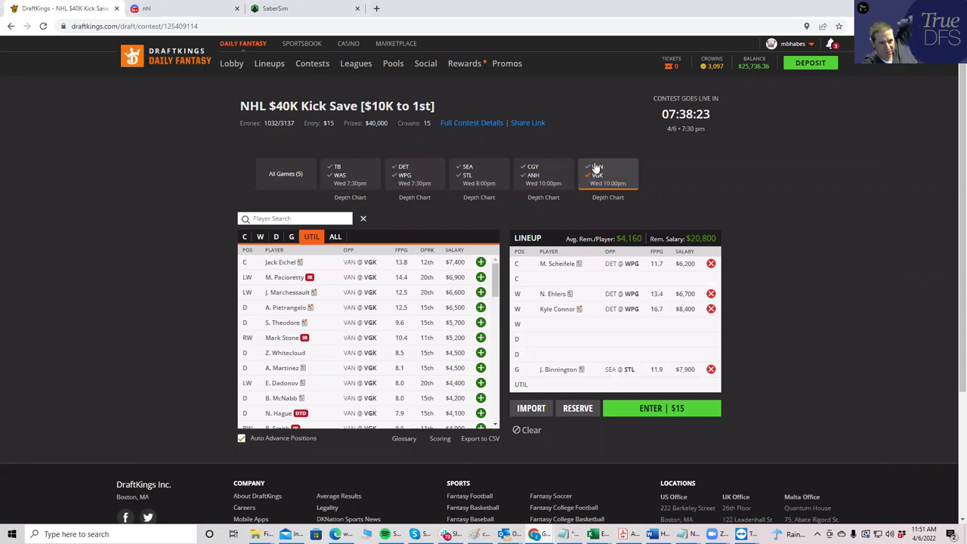
click(596, 174)
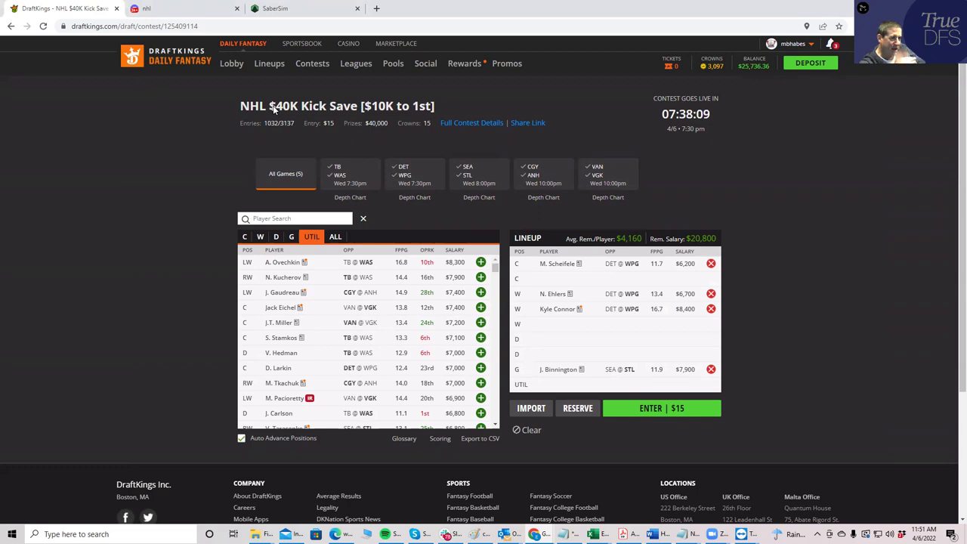
- Change SaberSim's NHL player pool site from FanDuel to DraftKings for the Apr. 6 slate
click(273, 10)
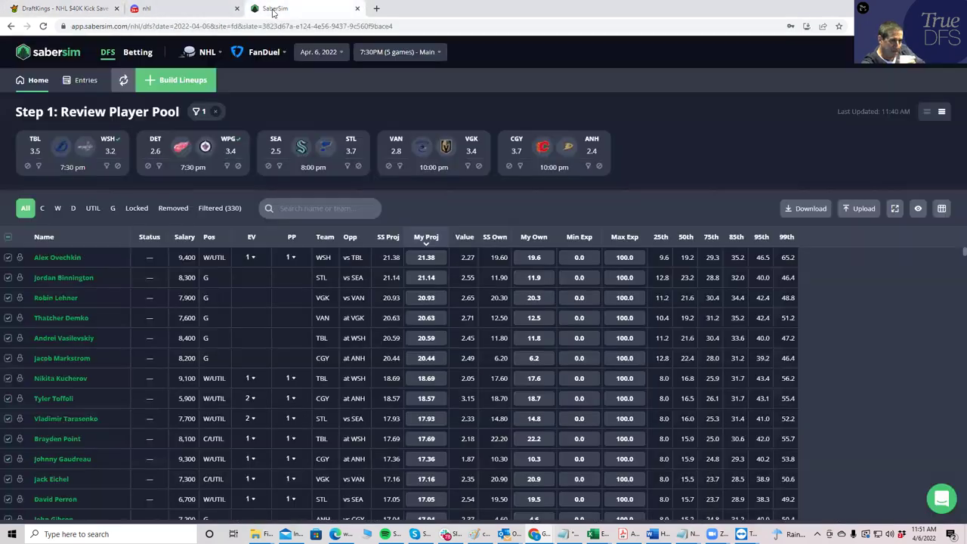
click(259, 55)
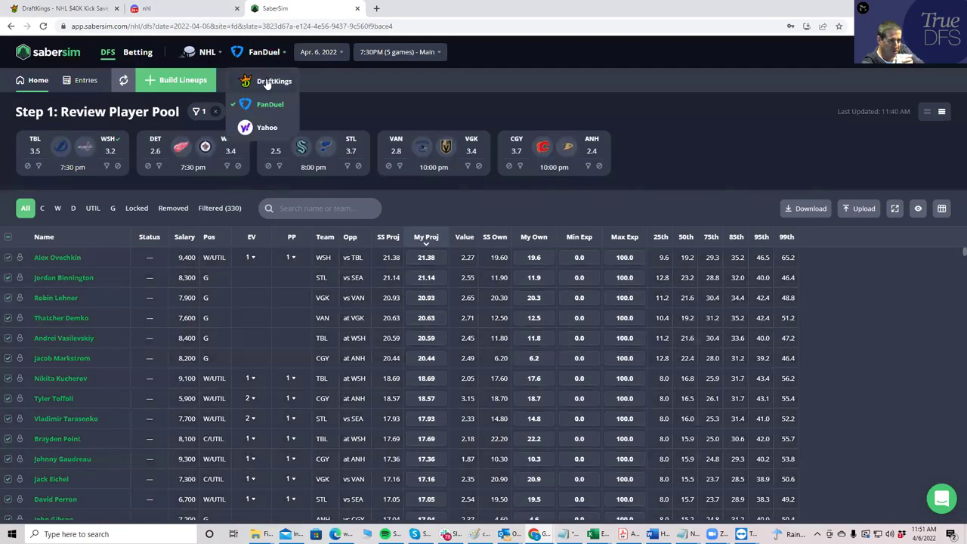
click(268, 82)
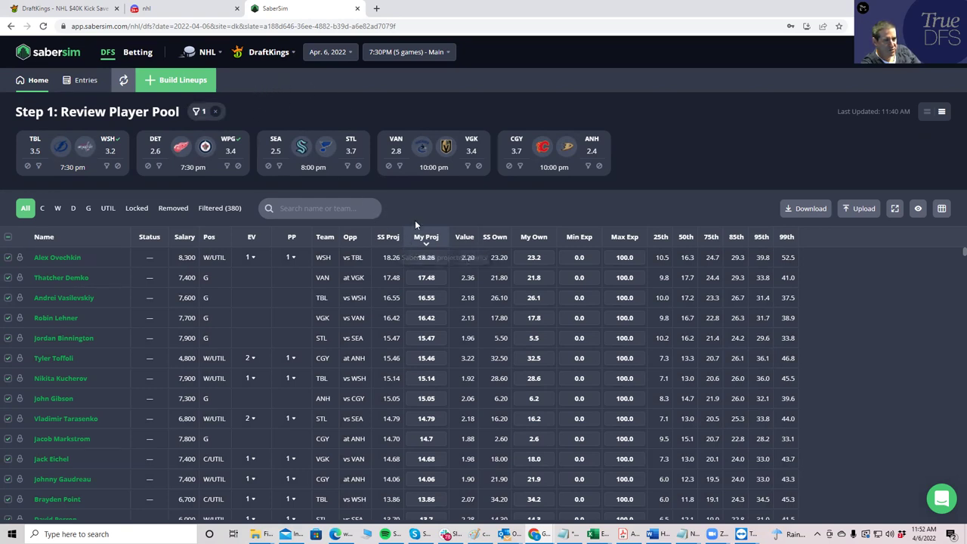
- Load KrugNHL\NHLDK_Sim as custom projections, with the third column as Ownership and unlisted players excluded
click(855, 212)
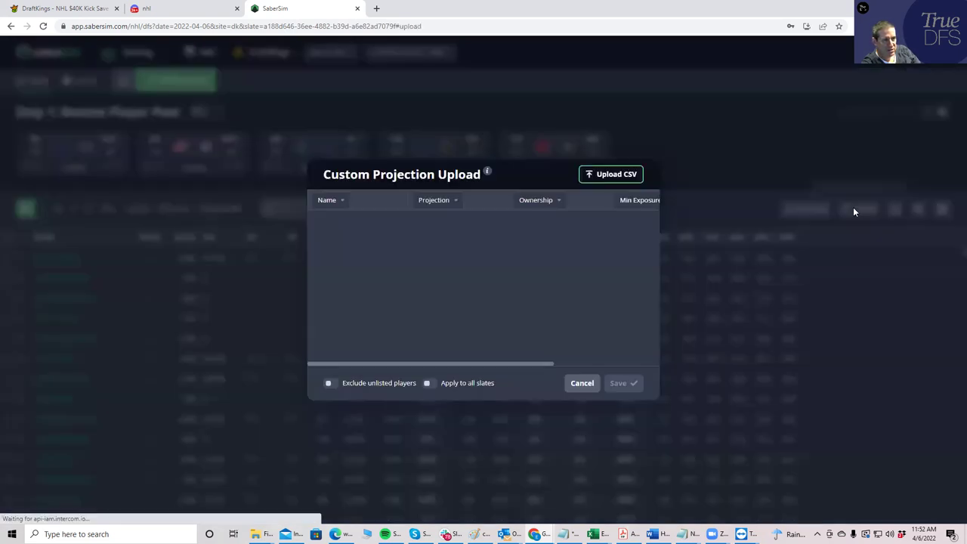
click(611, 174)
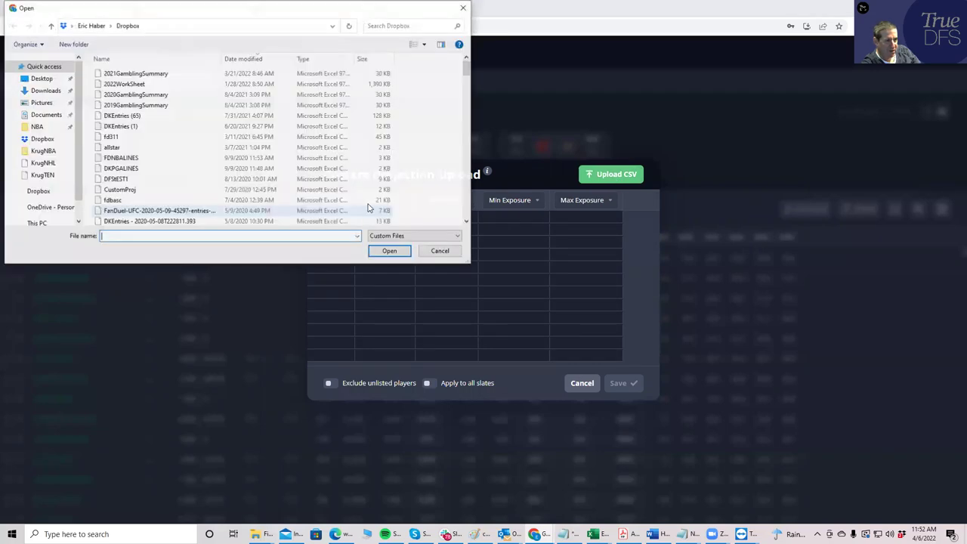
click(45, 163)
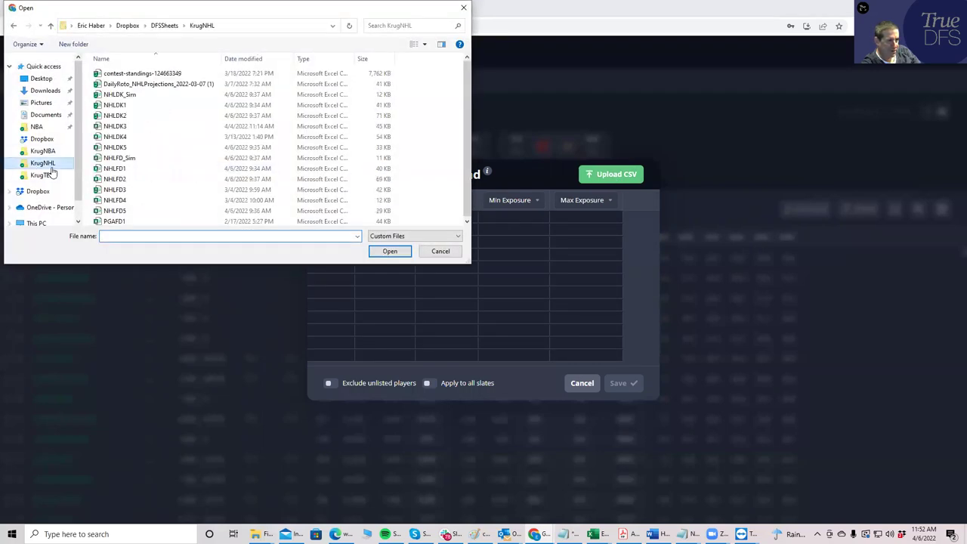
click(137, 102)
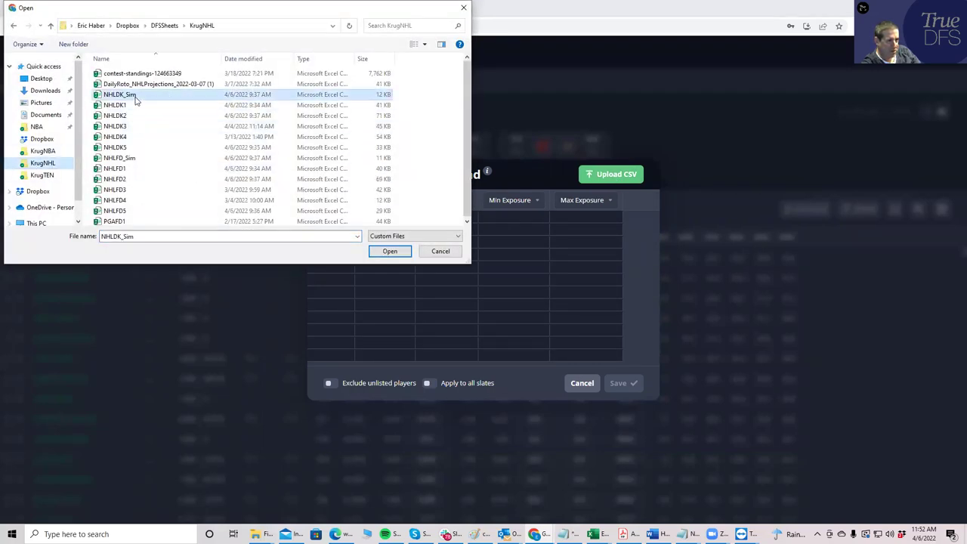
click(389, 252)
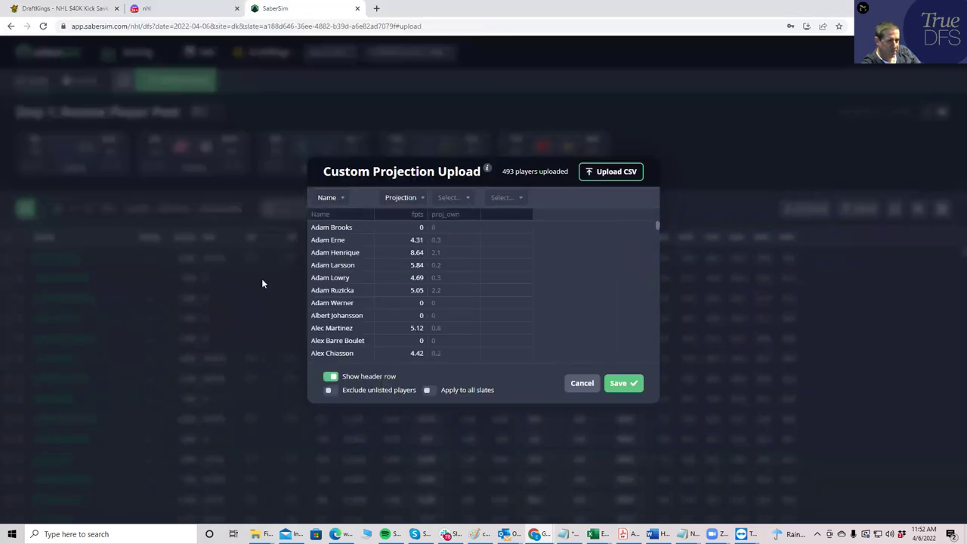
click(465, 198)
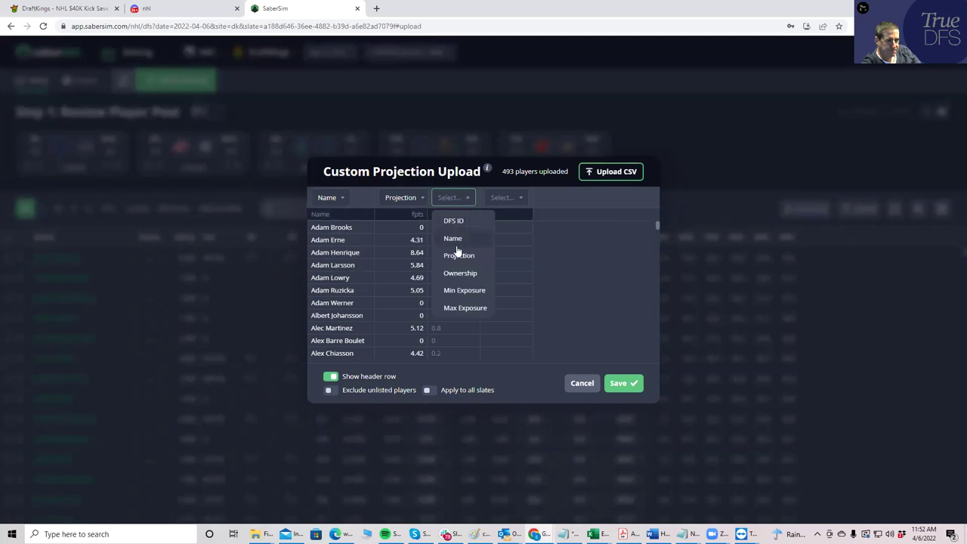
click(456, 270)
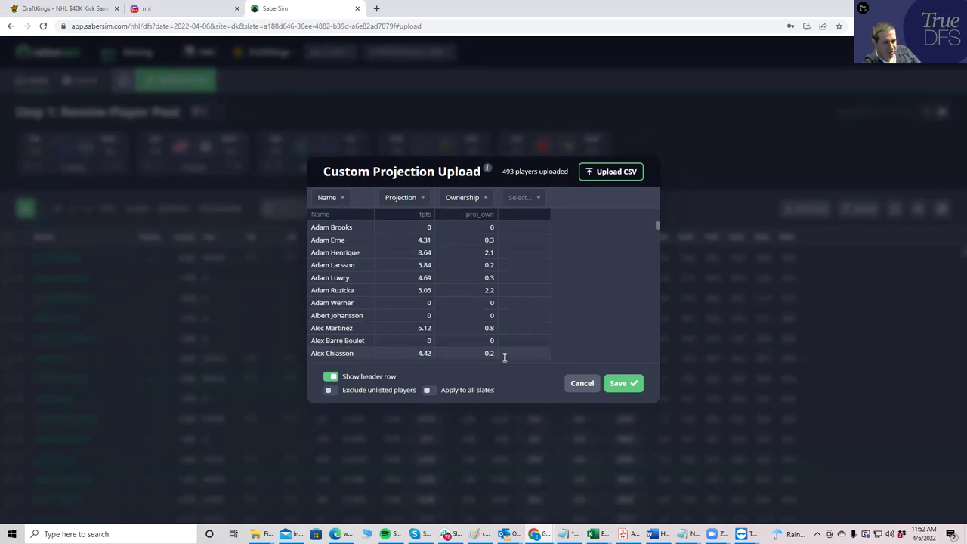
click(330, 391)
- Save the uploaded projections and start a lineup build in manual slider mode
click(631, 387)
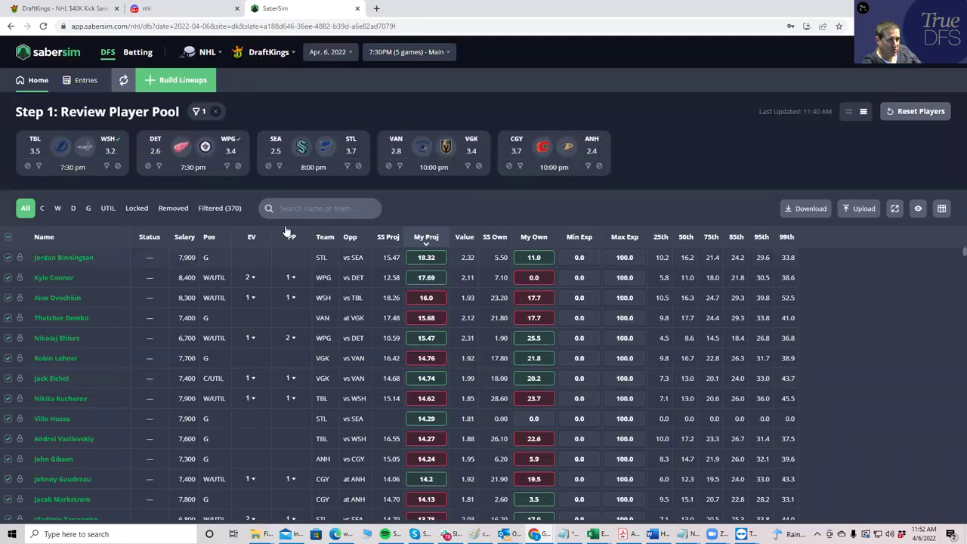
click(164, 85)
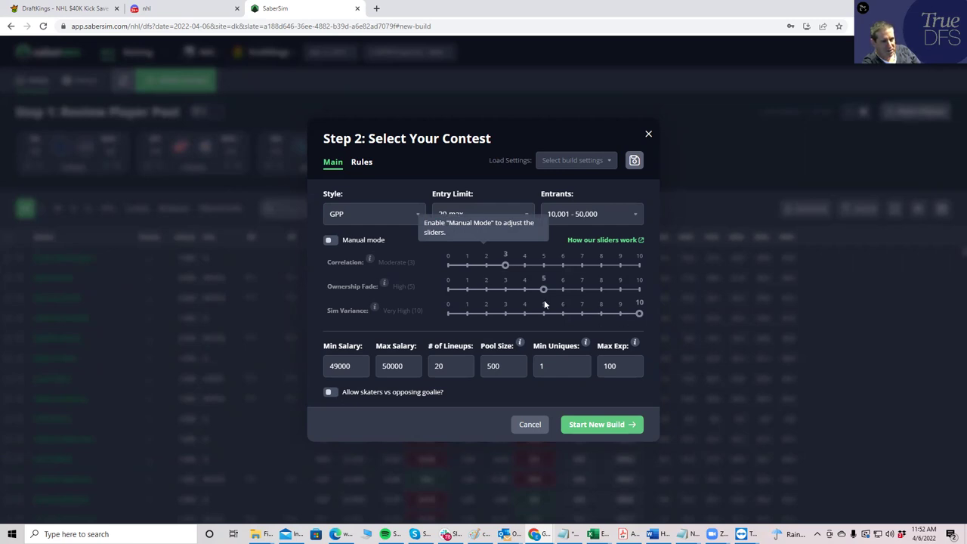
click(330, 239)
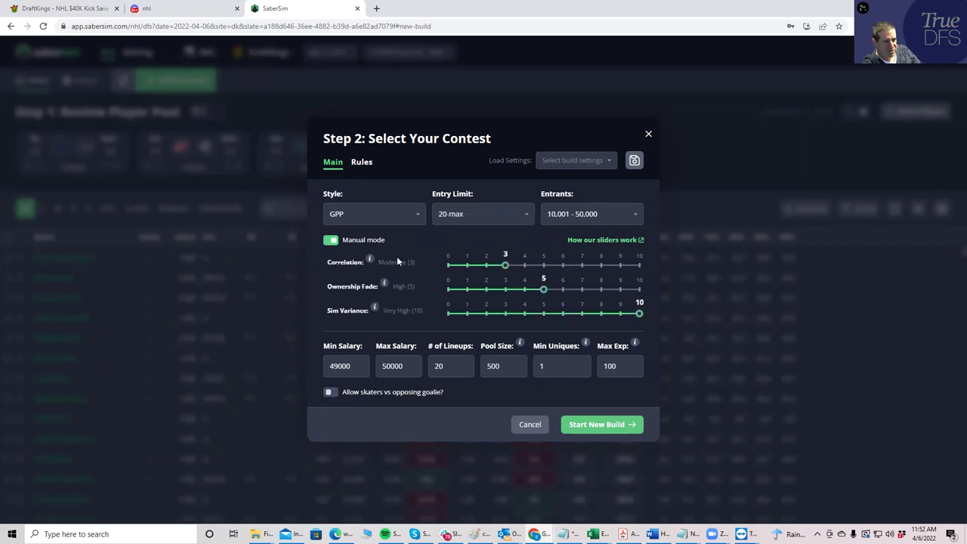
- Lower Sim Variance to 7 and build 30 lineups instead of 20
click(590, 314)
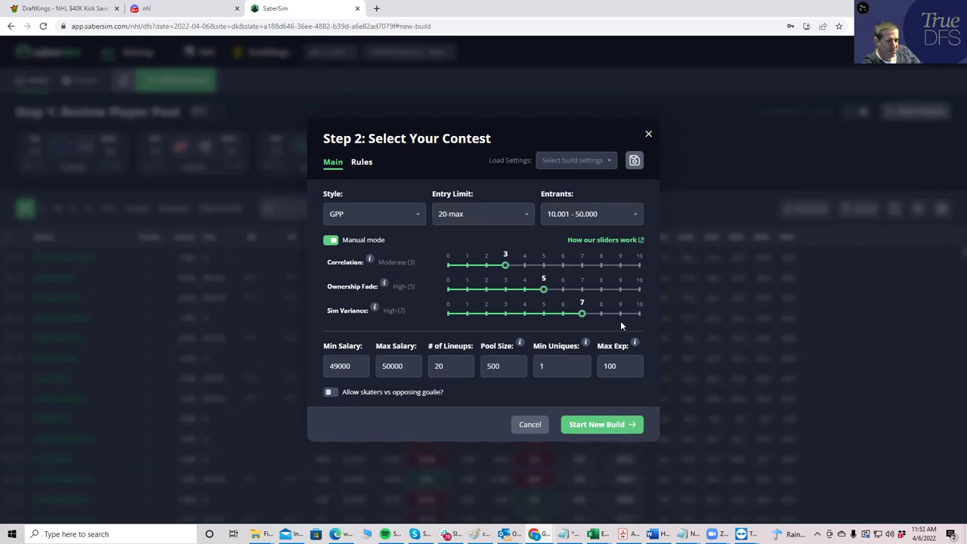
click(444, 366)
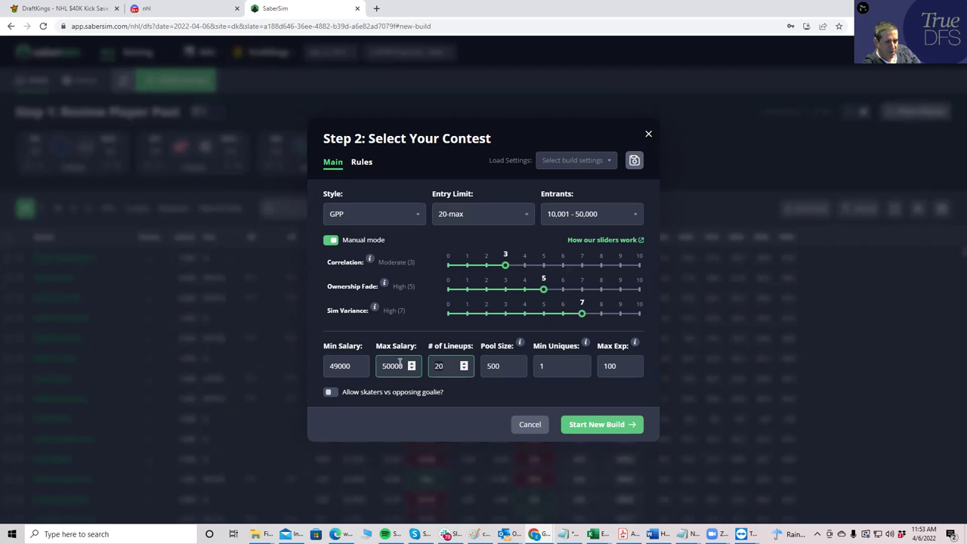
key(BackSpace)
key(BackSpace)
text(30)
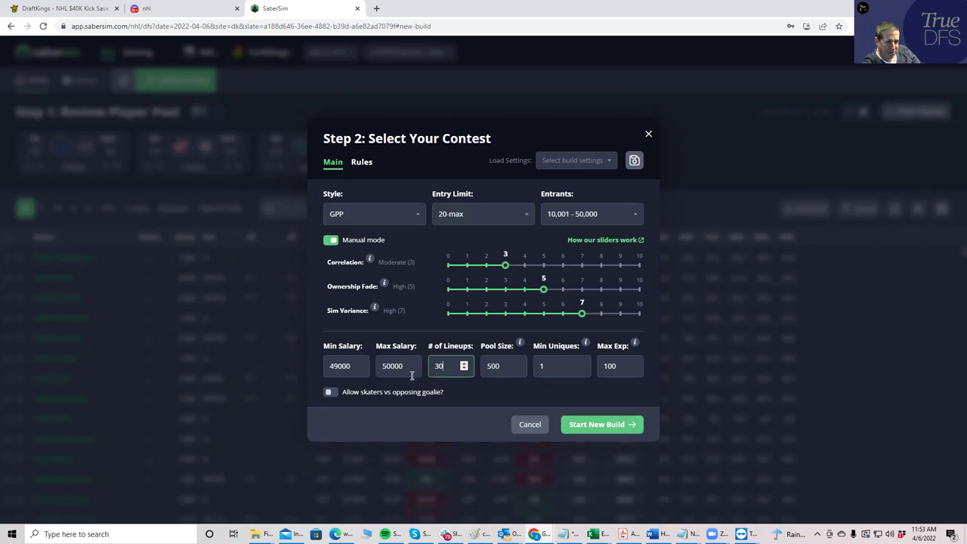
click(609, 424)
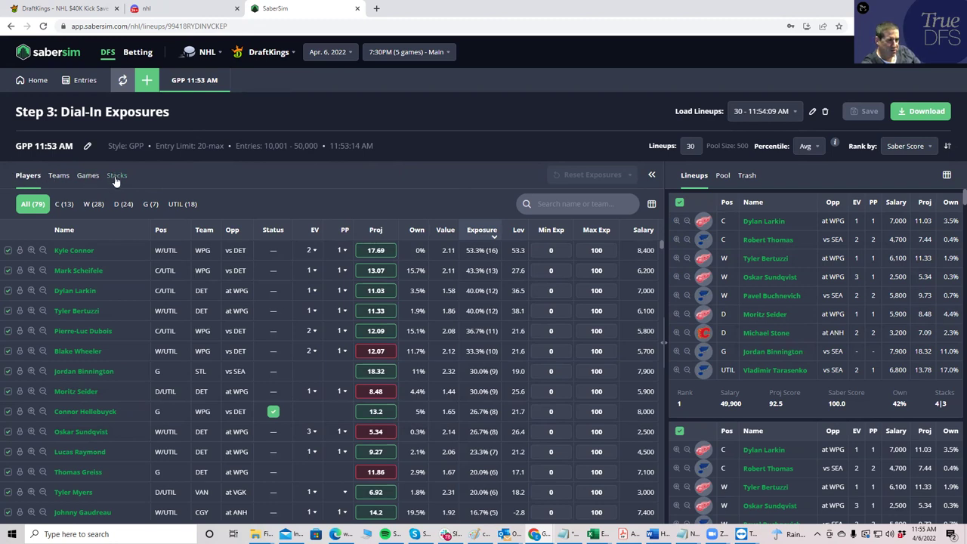
- Switch the exposures panel to the Stacks tab
click(117, 176)
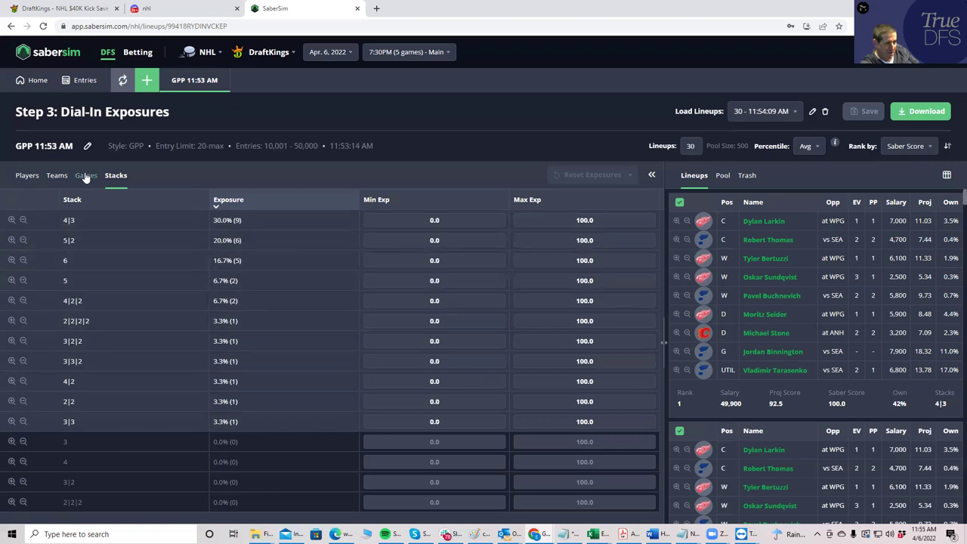
click(53, 178)
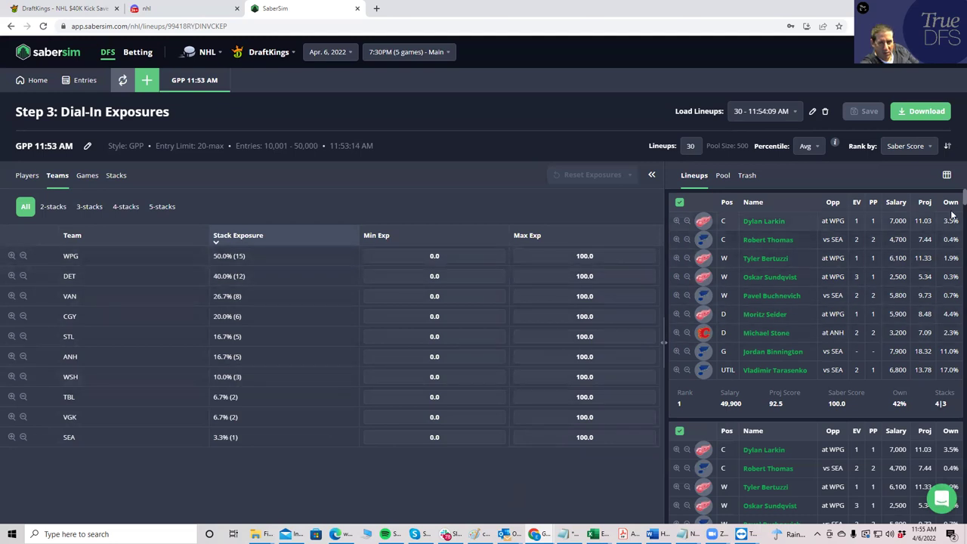
scroll(952, 216, down, 8)
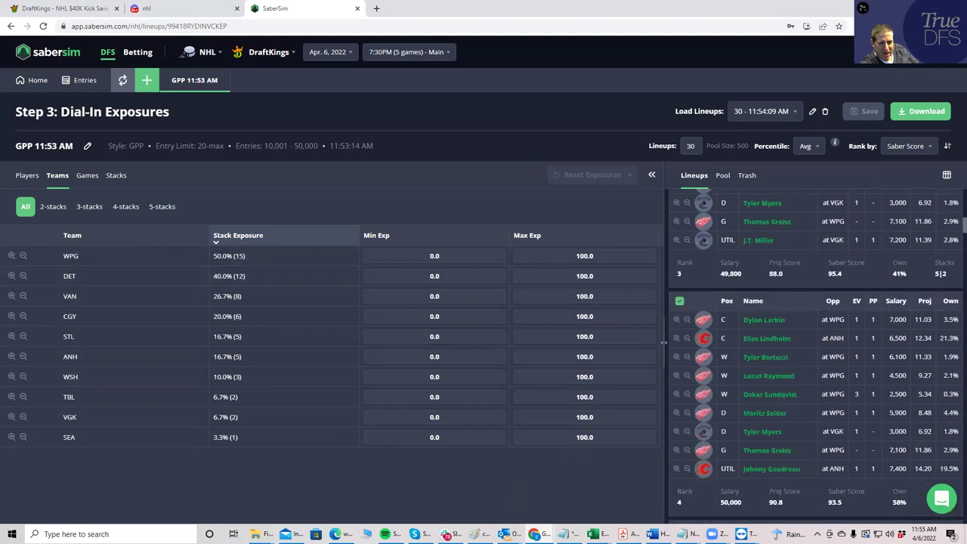
scroll(953, 261, down, 10)
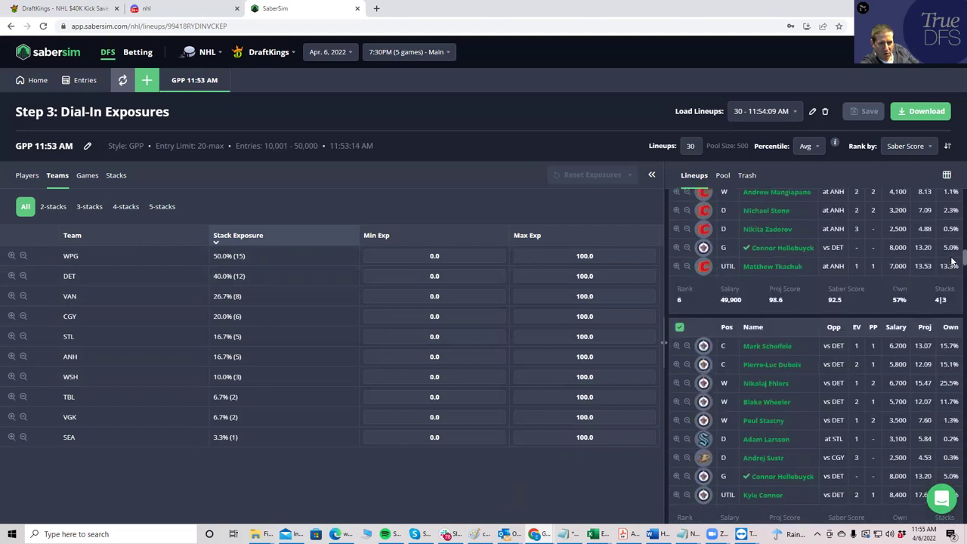
scroll(952, 261, down, 7)
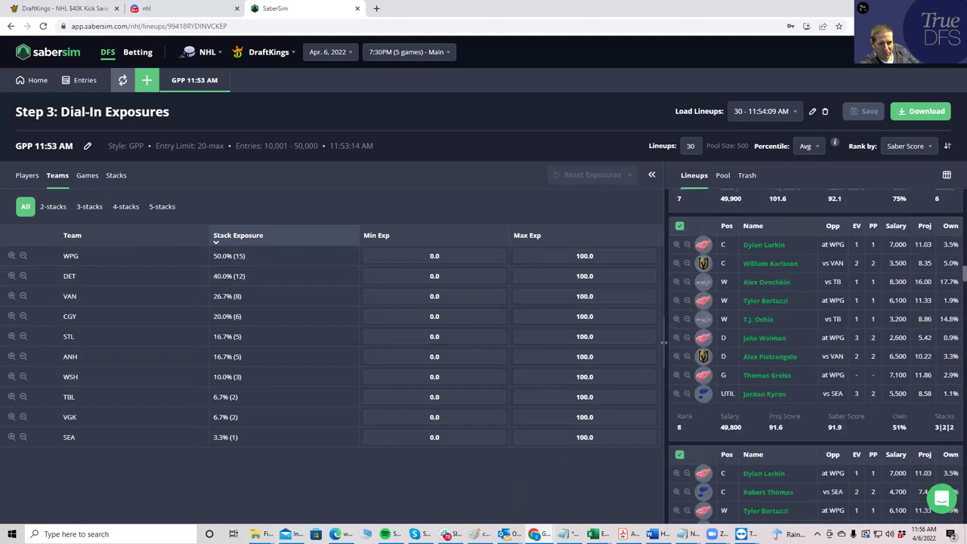
scroll(816, 355, down, 7)
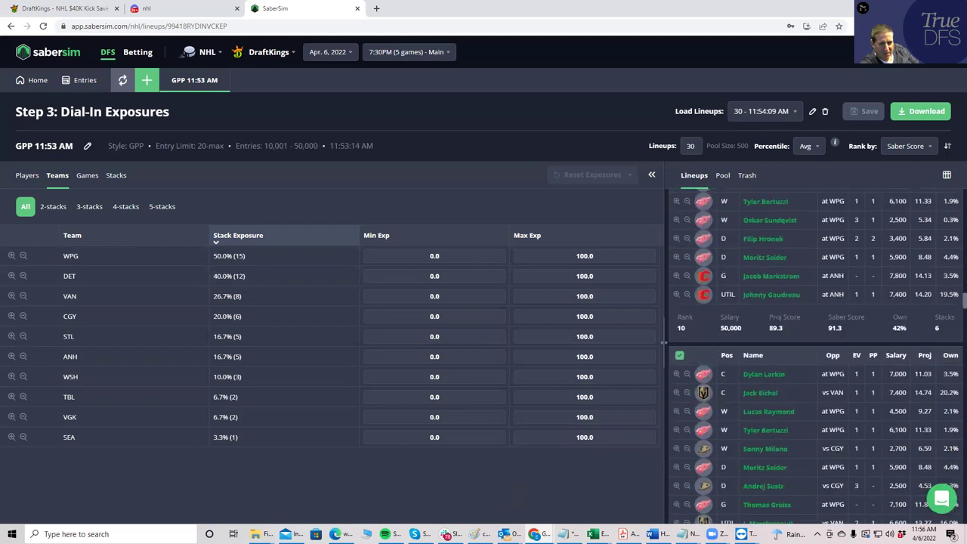
scroll(954, 323, down, 7)
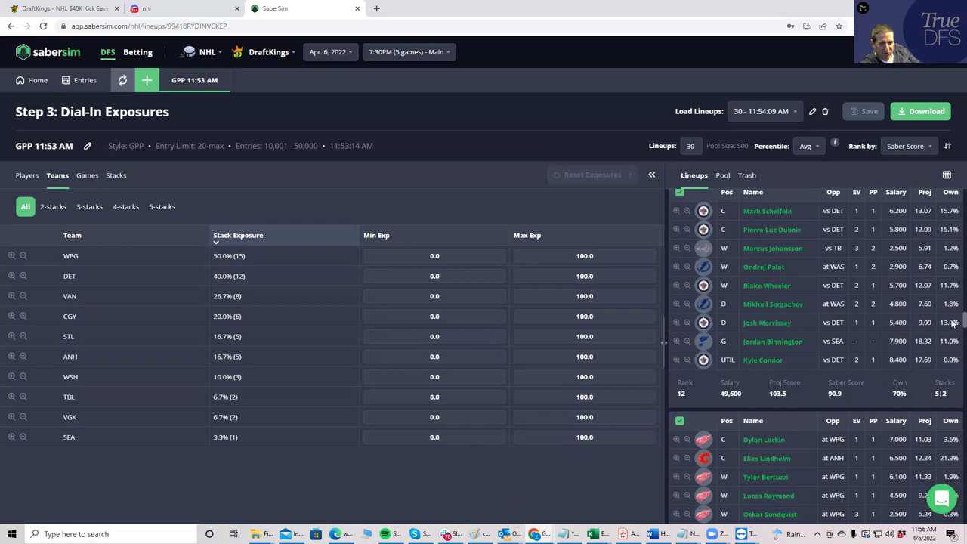
scroll(953, 324, up, 20)
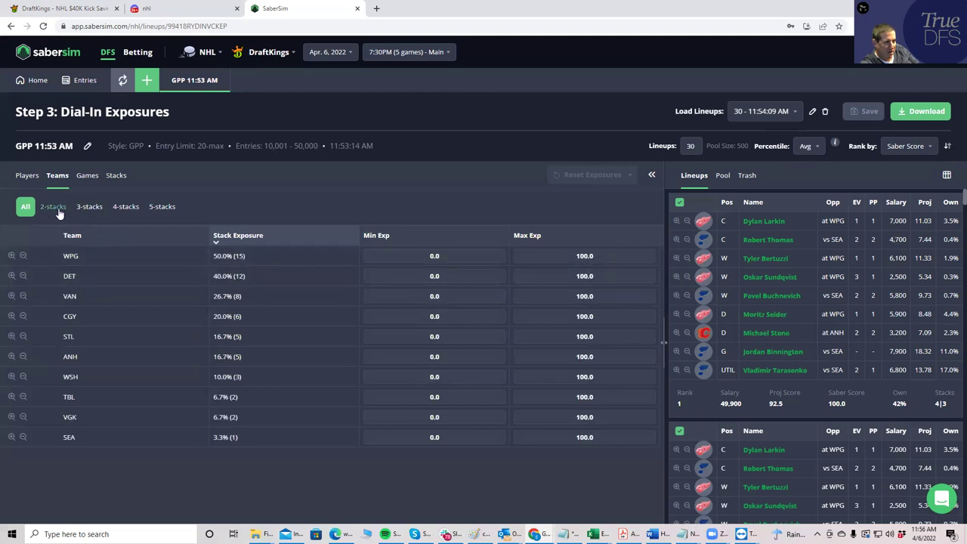
- Filter team exposures by 5-, 4-, 3- and finally 2-team stacks
click(163, 208)
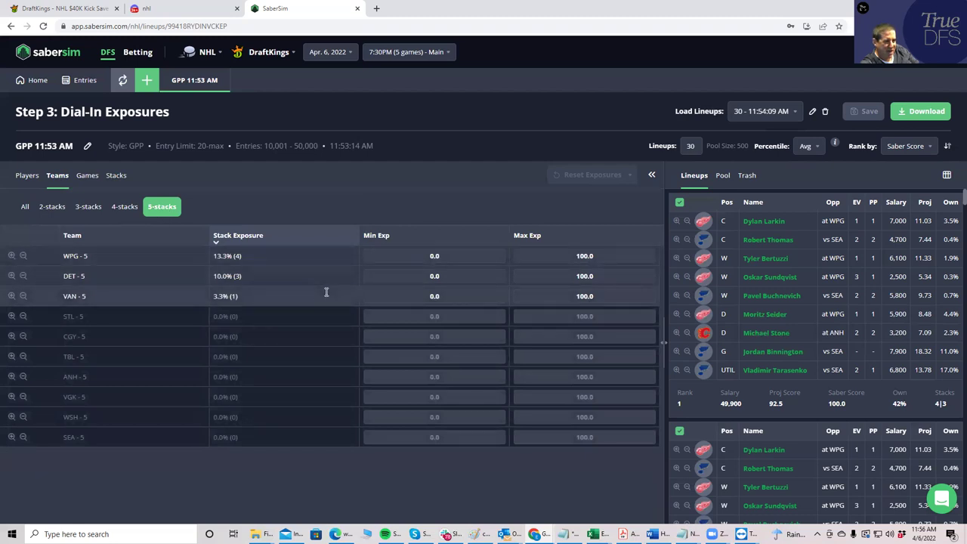
click(123, 209)
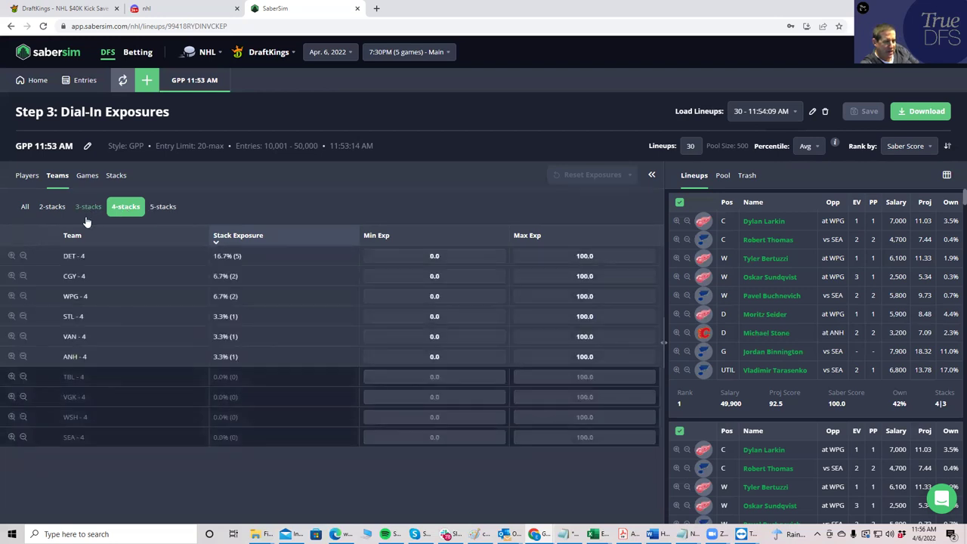
click(87, 216)
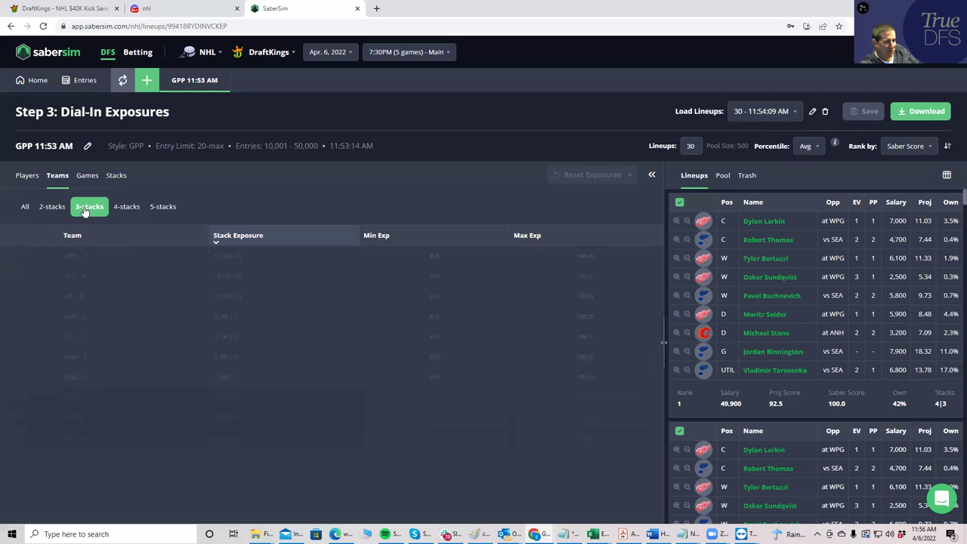
click(52, 213)
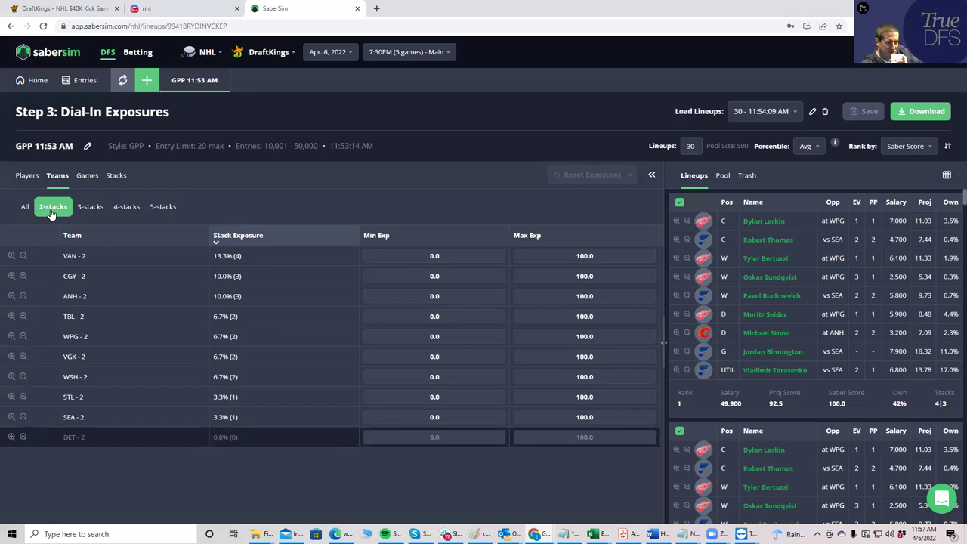
- Show player exposures sorted by the EV line column and scroll down to Nic Petan
click(27, 177)
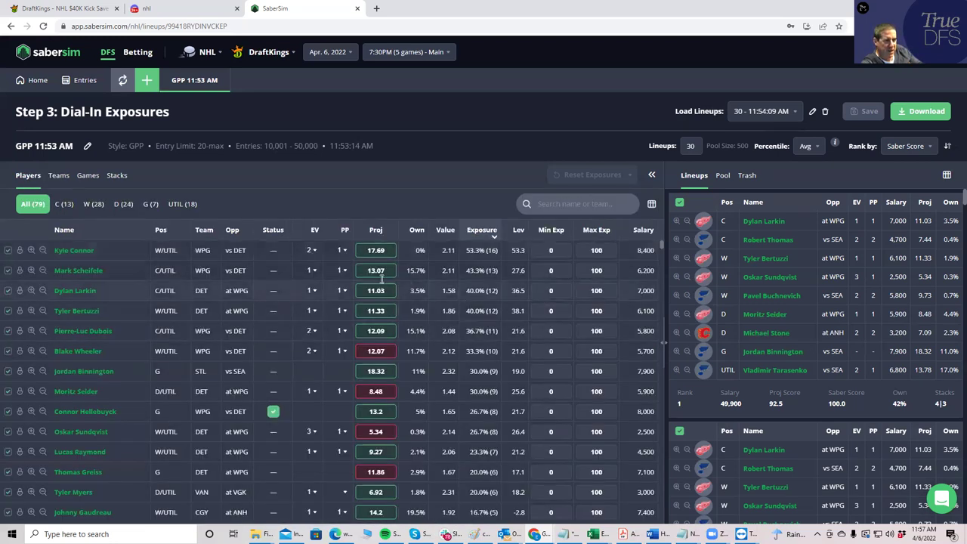
click(315, 234)
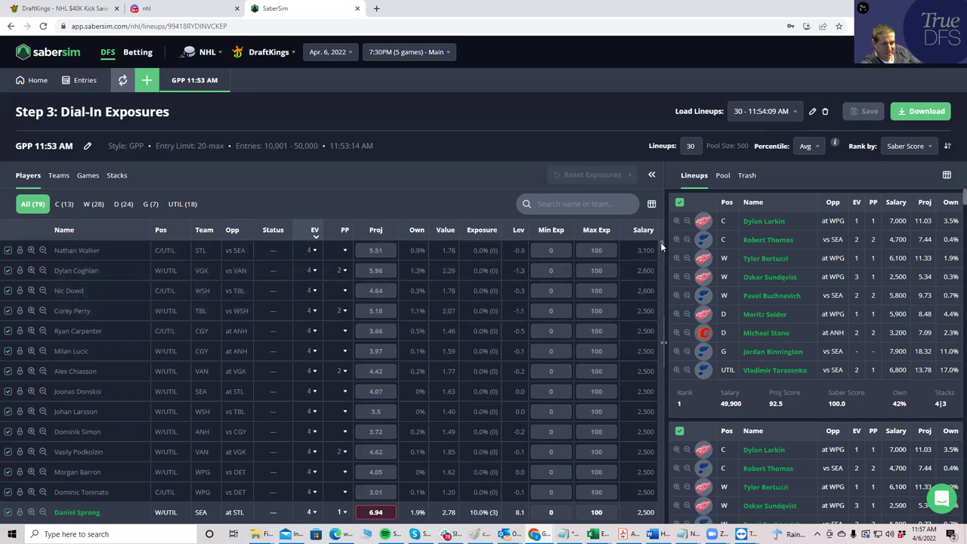
scroll(660, 241, down, 1)
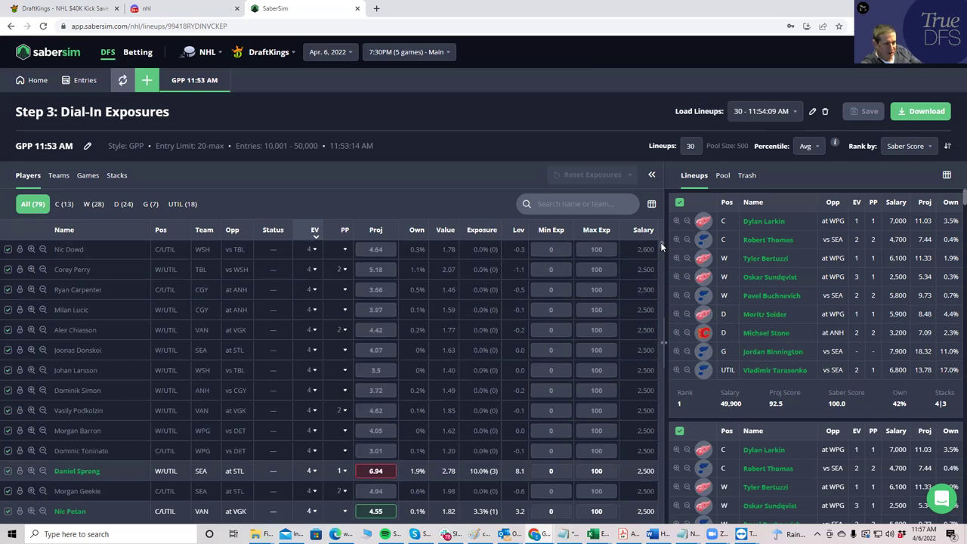
scroll(661, 242, down, 1)
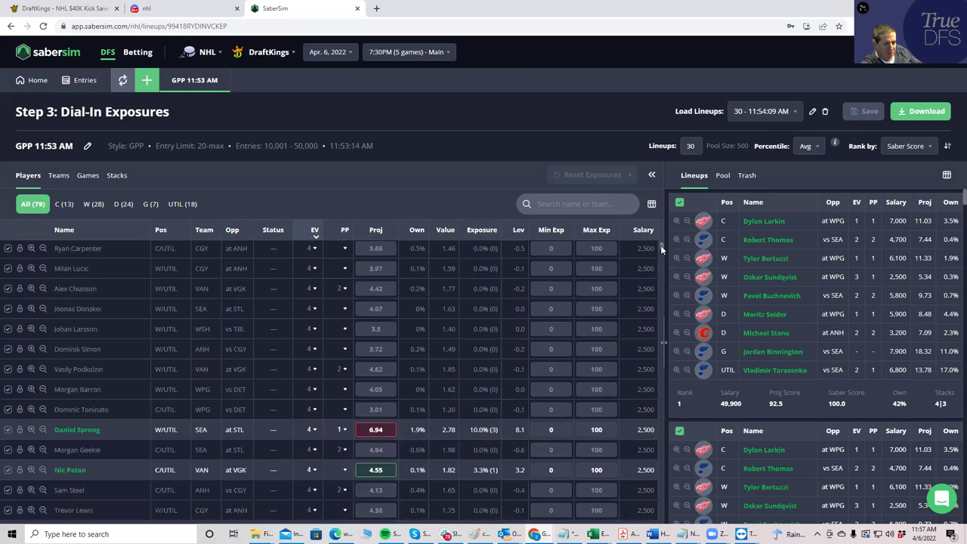
scroll(660, 244, down, 3)
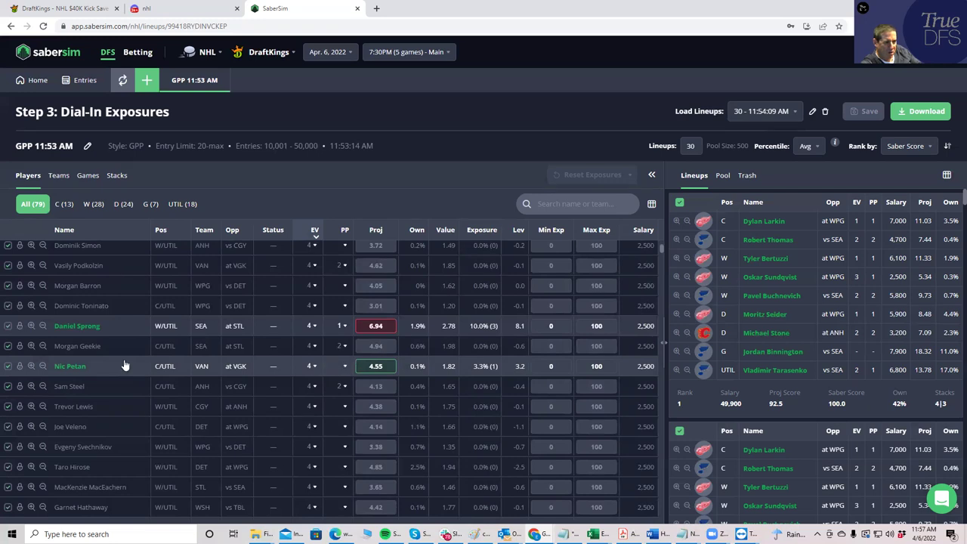
- Uncheck Nic Petan and Vinni Lettieri to drop both from the player pool
click(7, 368)
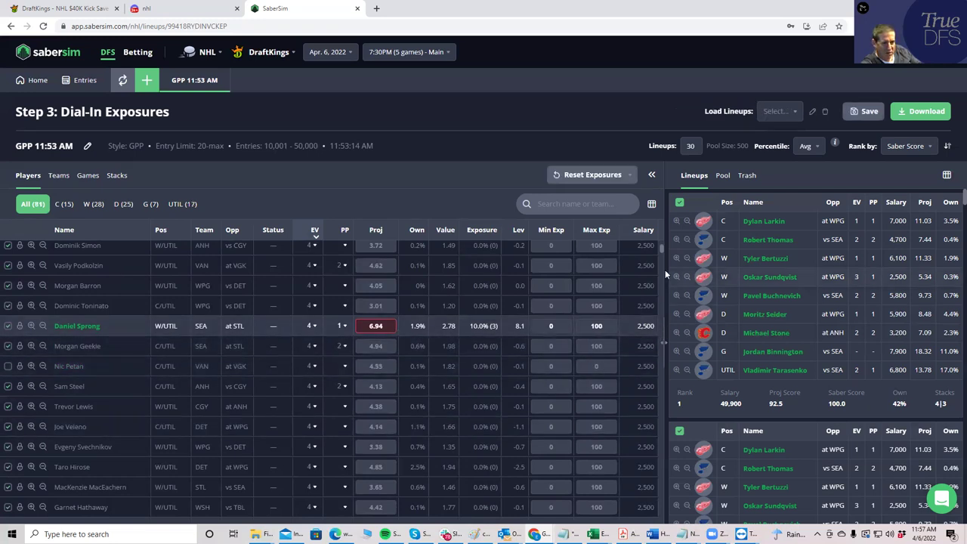
drag(660, 247, 660, 251)
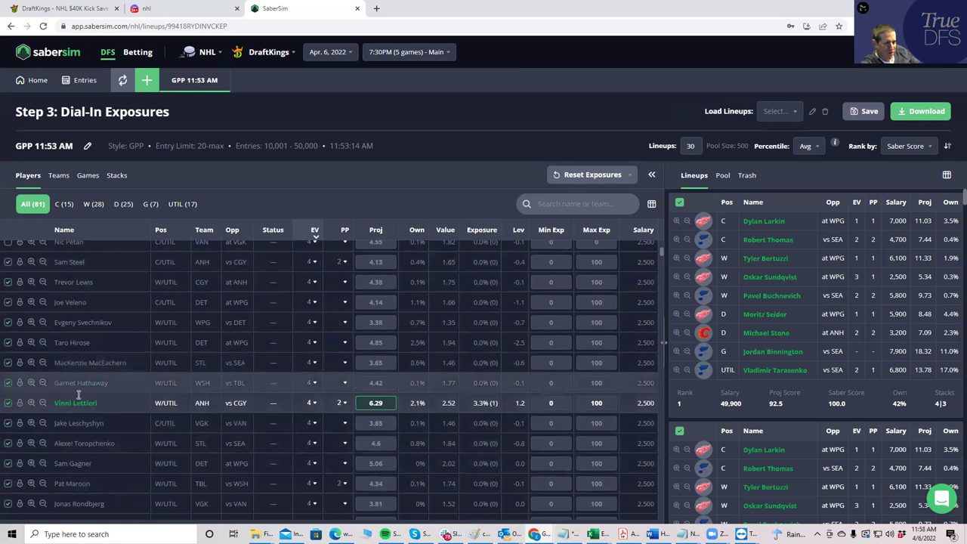
click(7, 402)
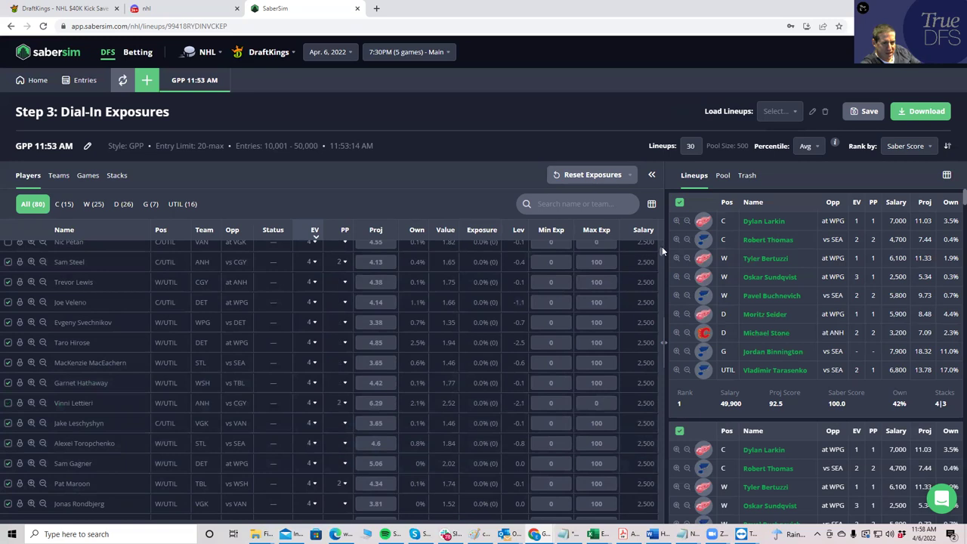
scroll(659, 253, down, 2)
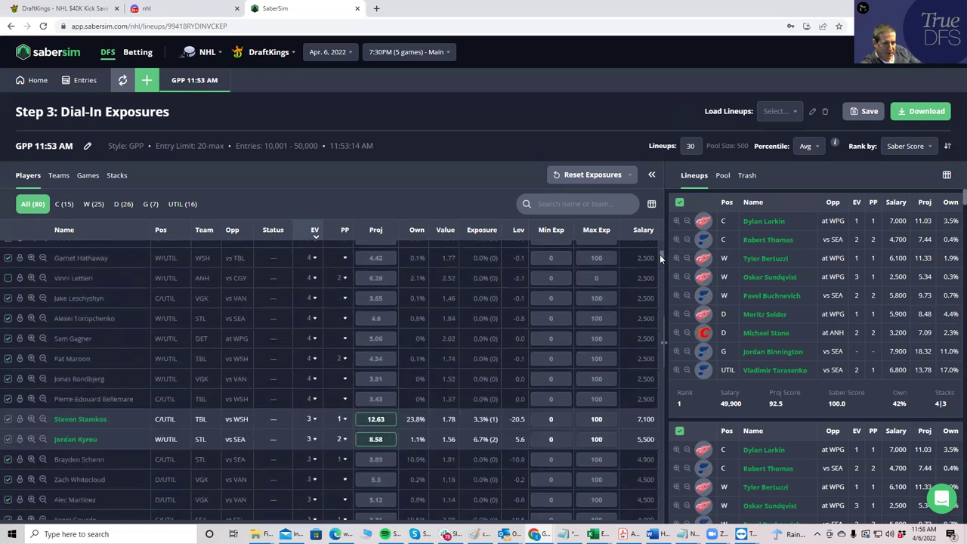
scroll(660, 255, down, 2)
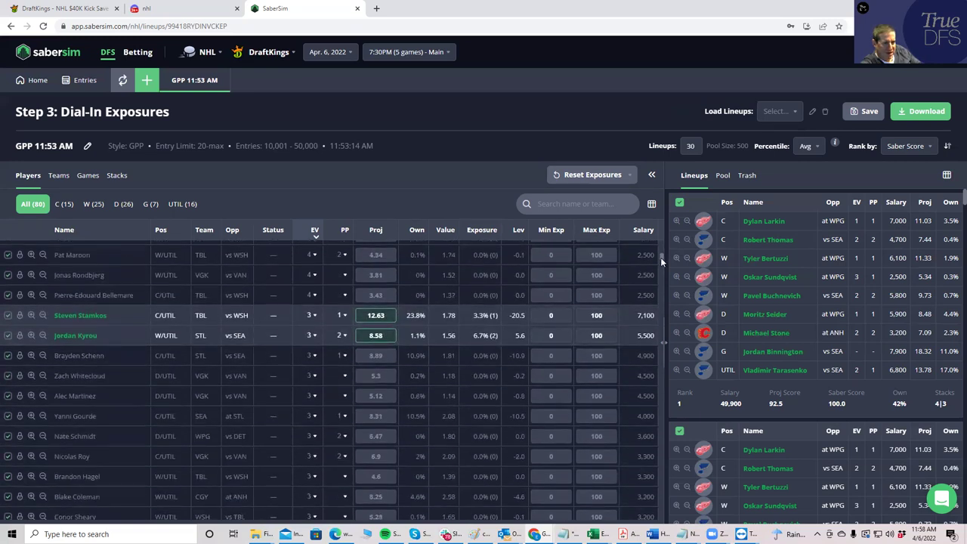
scroll(661, 261, down, 3)
scroll(662, 265, up, 5)
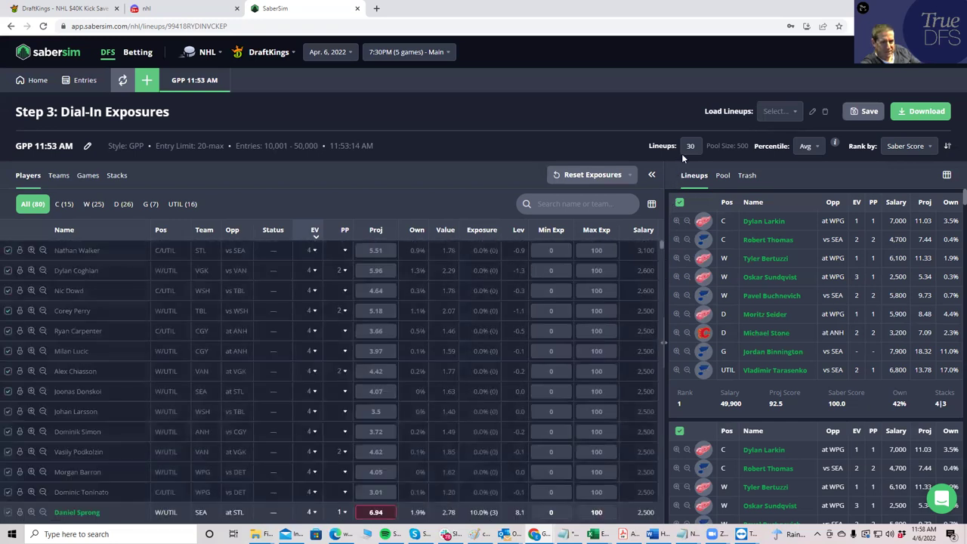
- Download the 30 lineups CSV and go to DraftKings' My Lineups page, leaving the draft
click(931, 111)
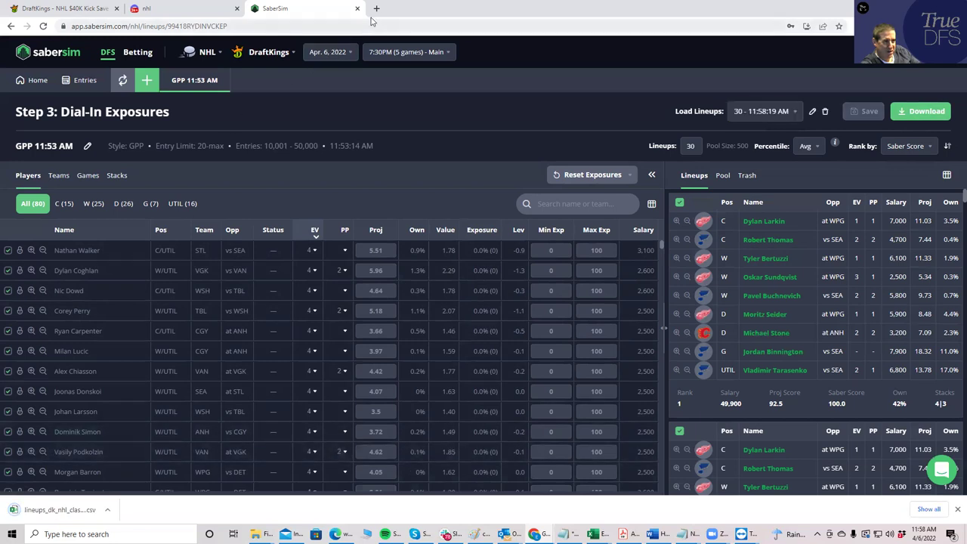
click(75, 8)
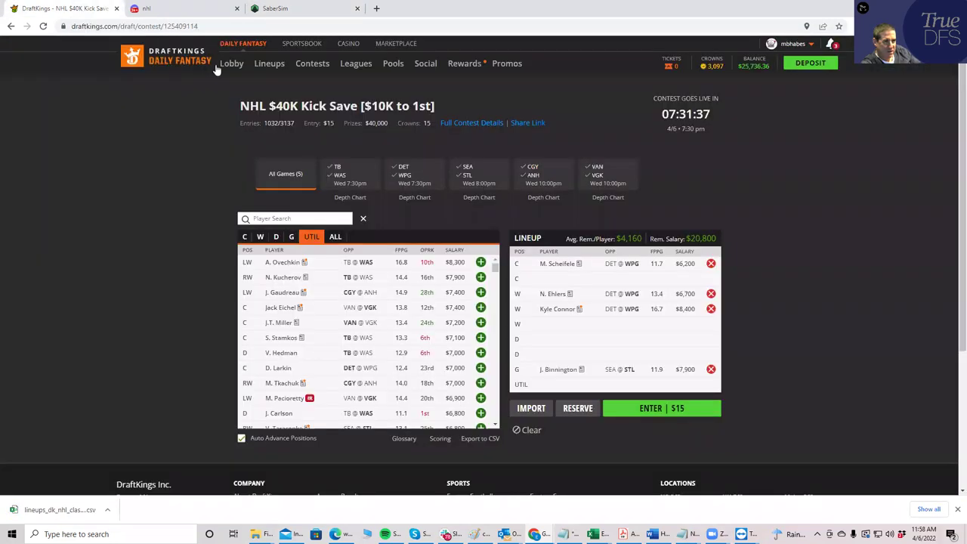
click(269, 68)
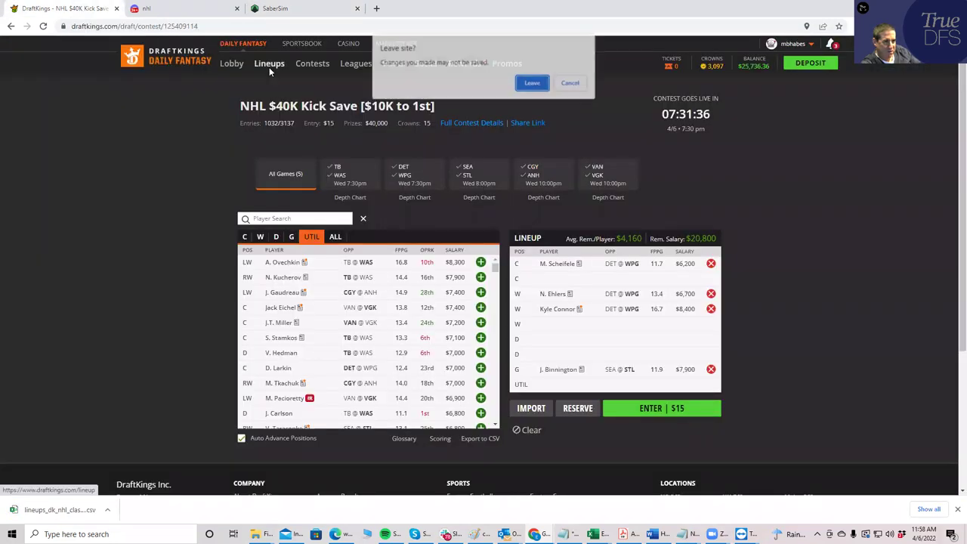
click(528, 85)
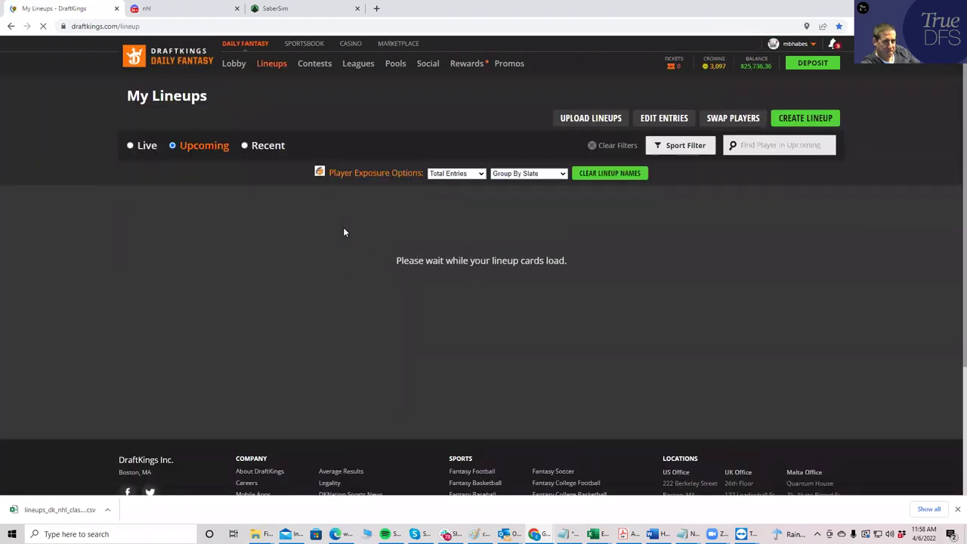
- Upload lineups_dk_nhl_classic_4-6-2022_730pm from Downloads as an NHL lineup file
click(586, 118)
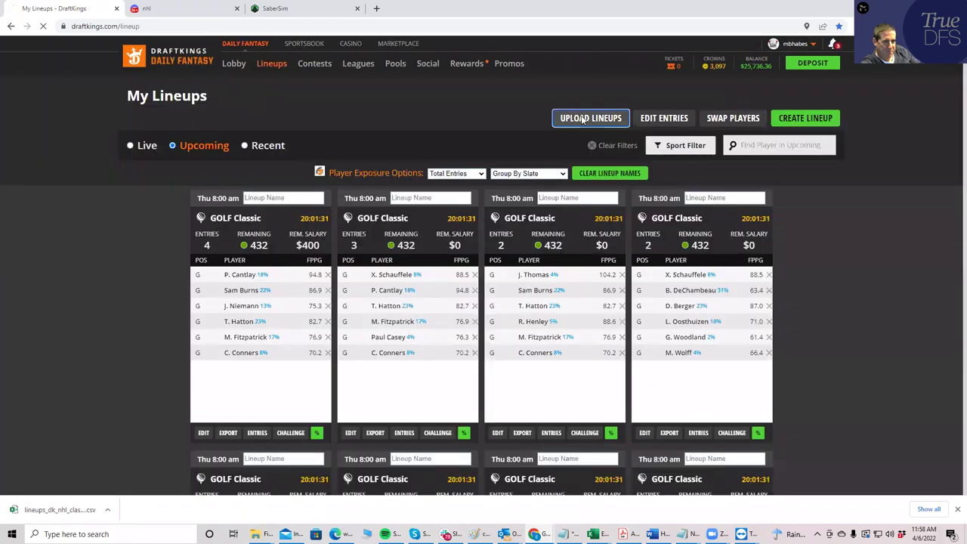
click(257, 228)
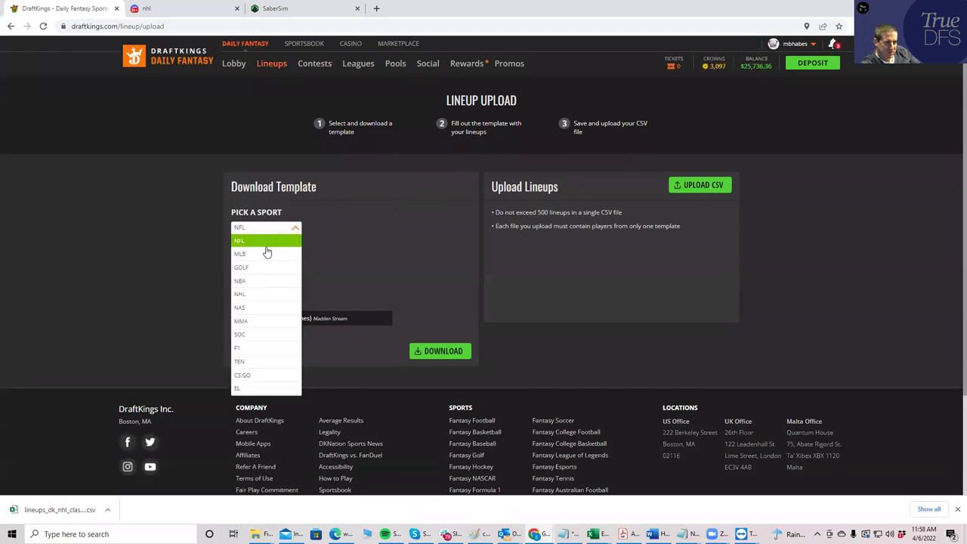
click(244, 294)
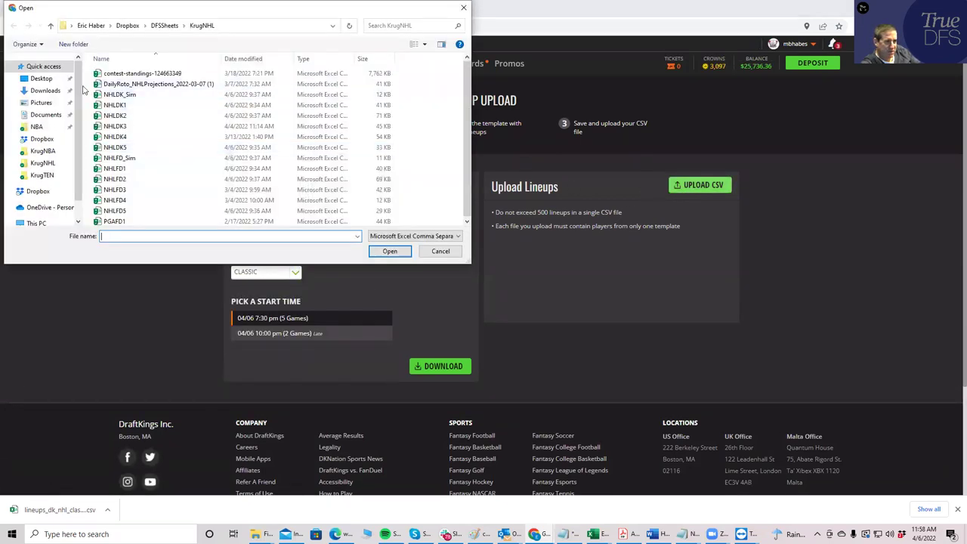
click(46, 91)
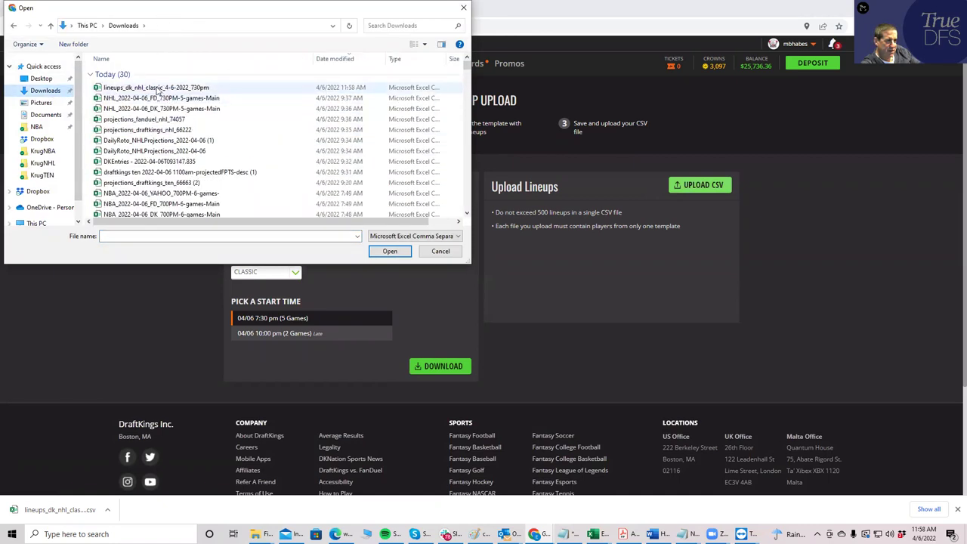
click(168, 90)
click(387, 252)
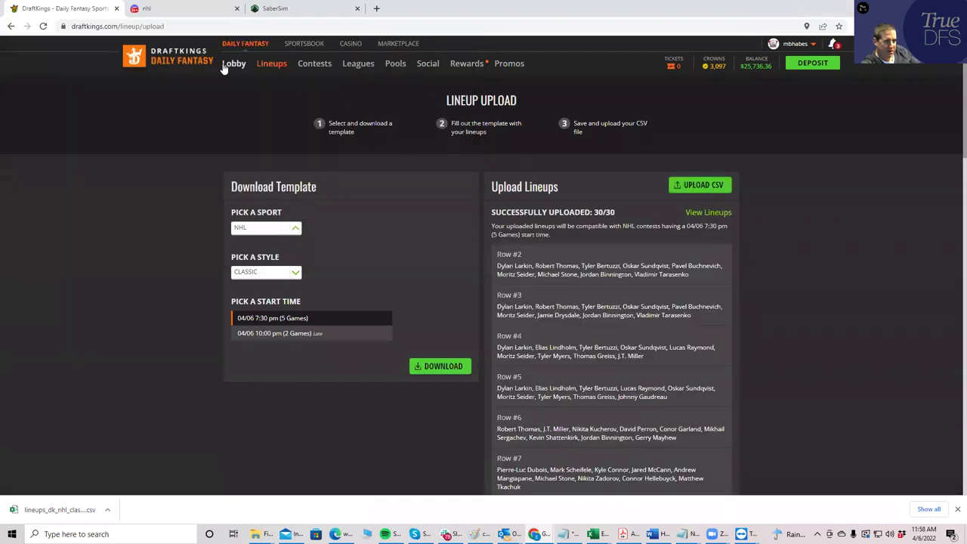
- Show the lobby's contests for the 7:30 PM five-game NHL slate
click(231, 63)
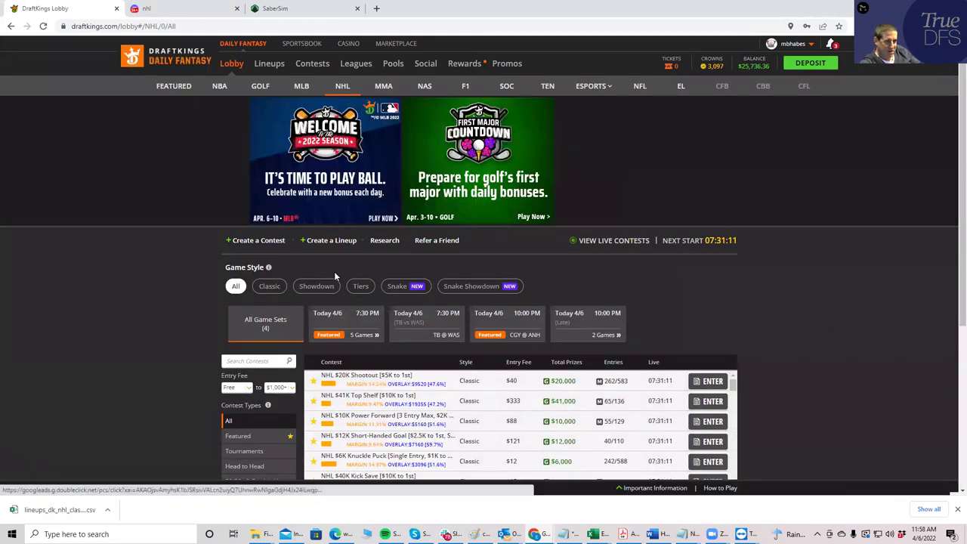
click(344, 317)
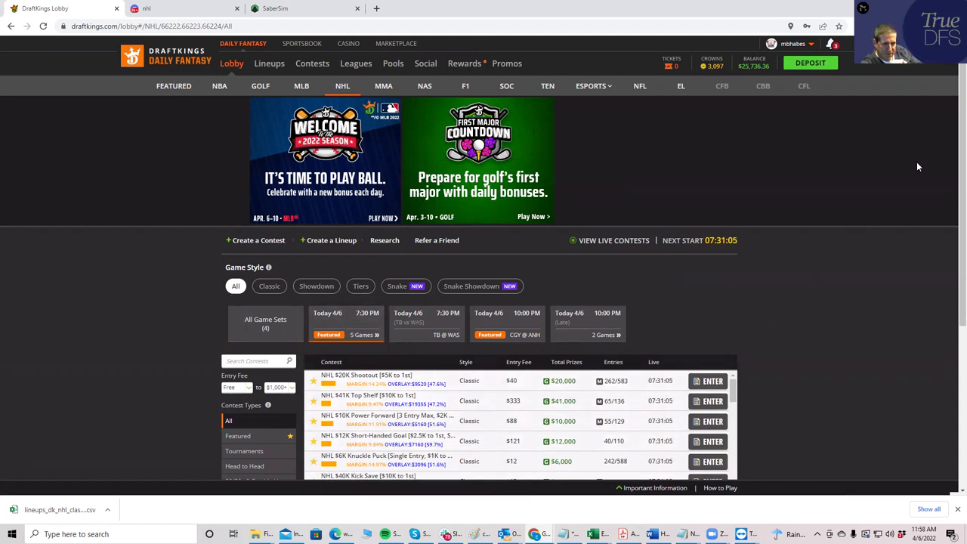
scroll(948, 130, down, 1)
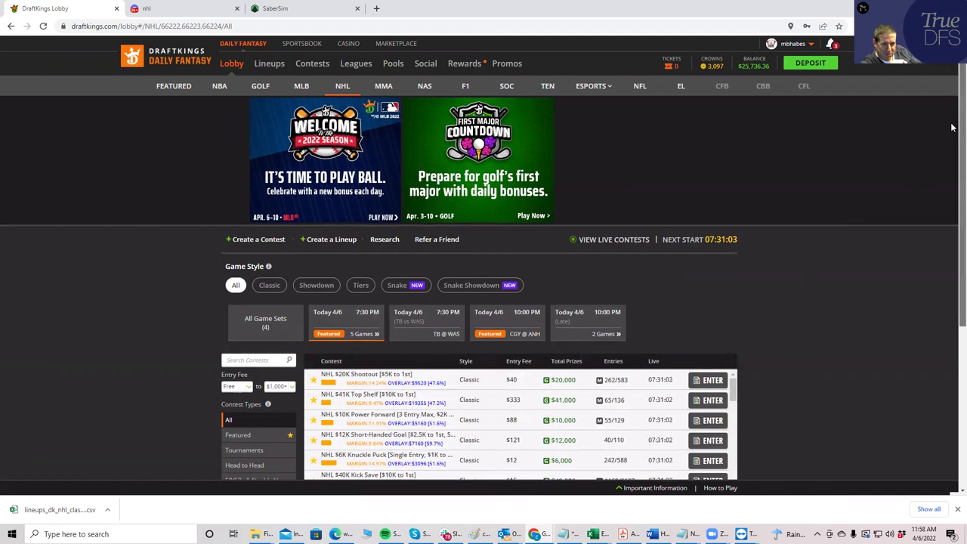
scroll(952, 163, down, 1)
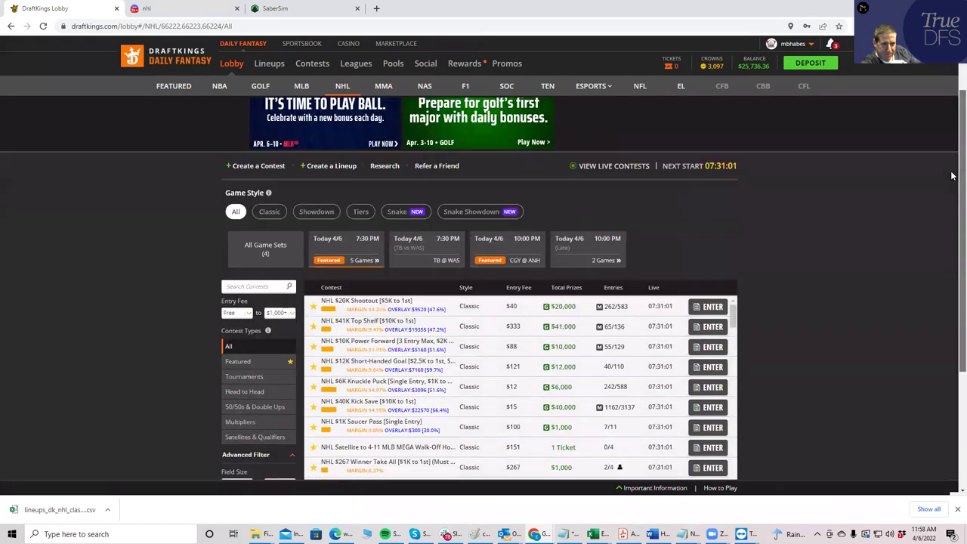
- Enter all 30 lineups into NHL $40K Kick Save for $450.00 and close the window
click(711, 407)
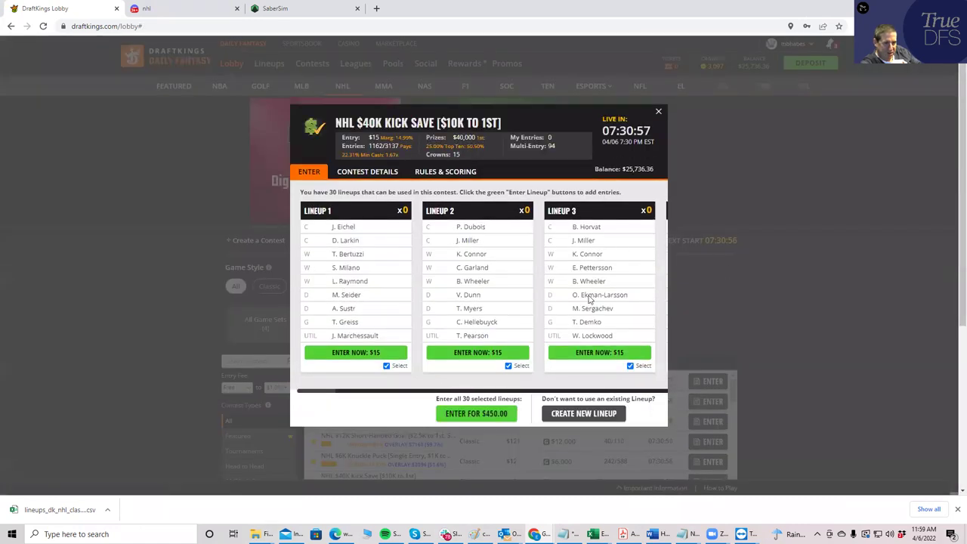
click(476, 413)
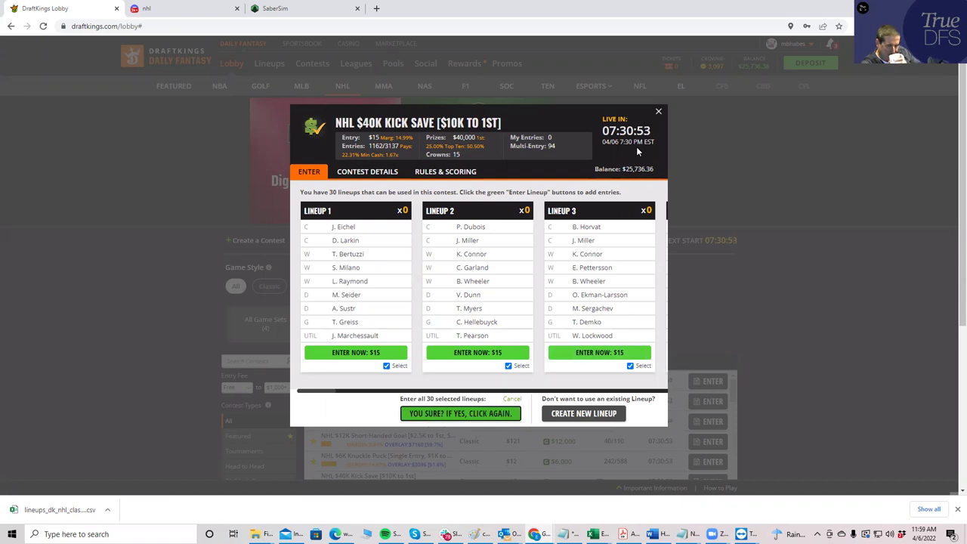
click(448, 416)
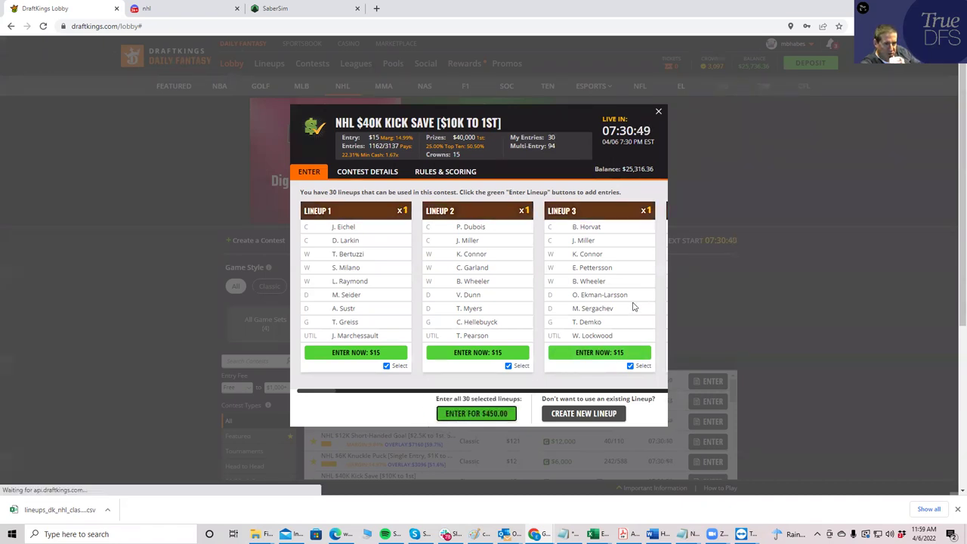
click(660, 112)
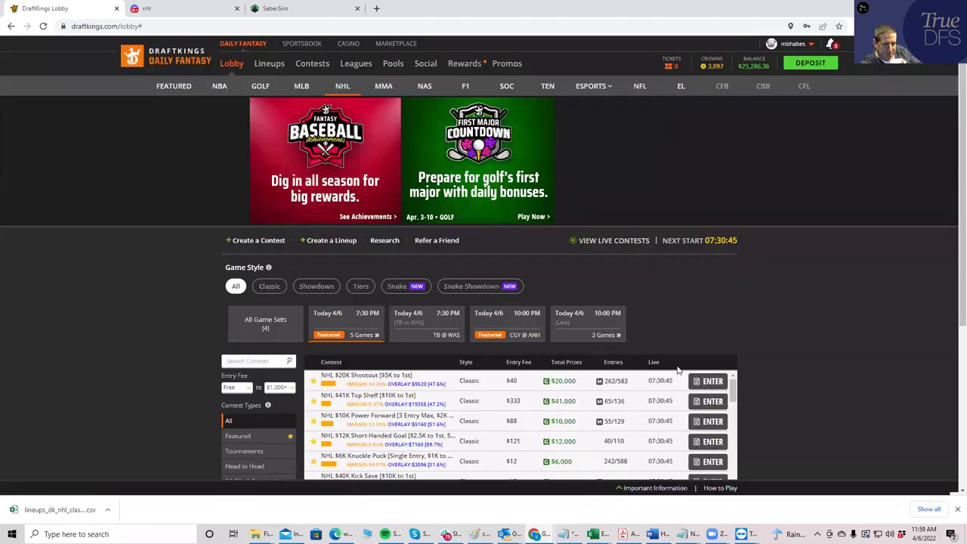
- Enter Lineup 1 into NHL $41K Top Shelf and close its entry window
click(708, 401)
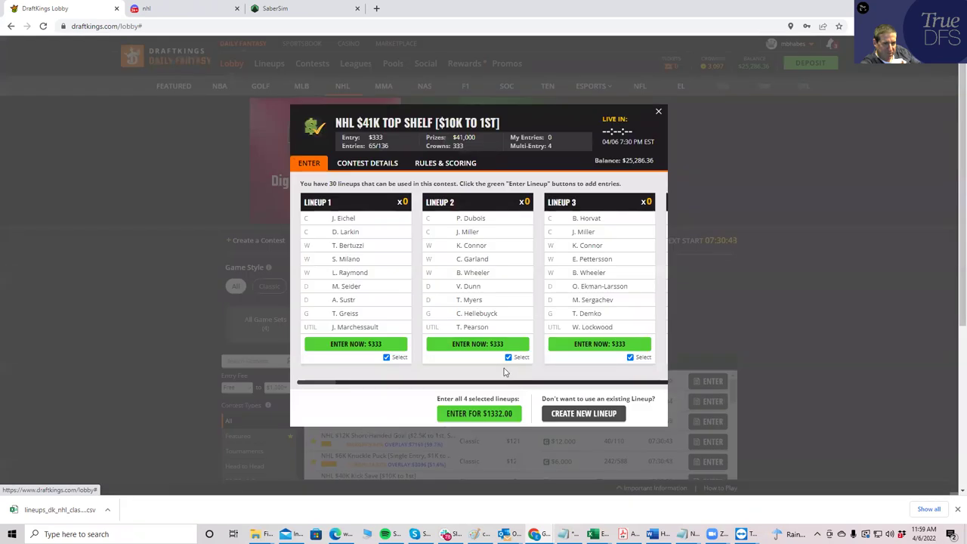
click(353, 345)
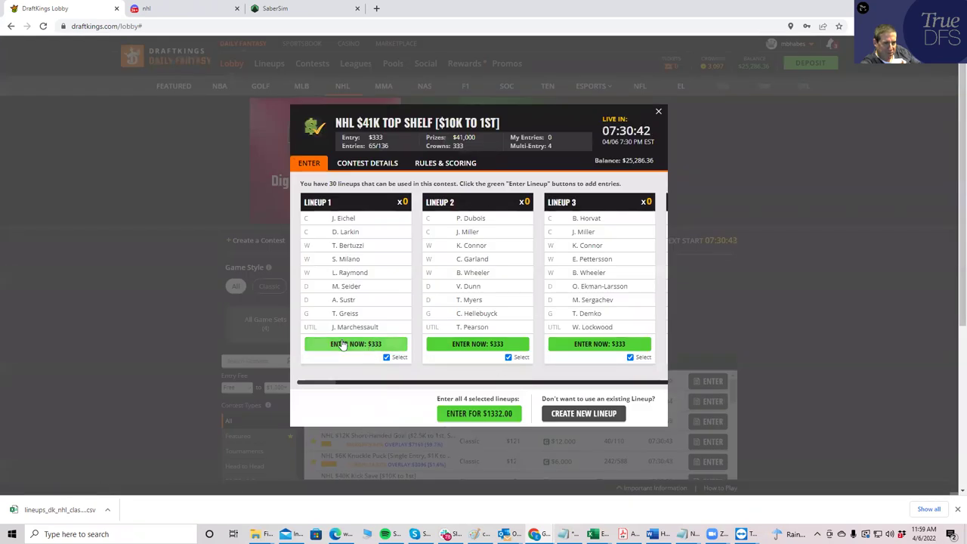
click(659, 113)
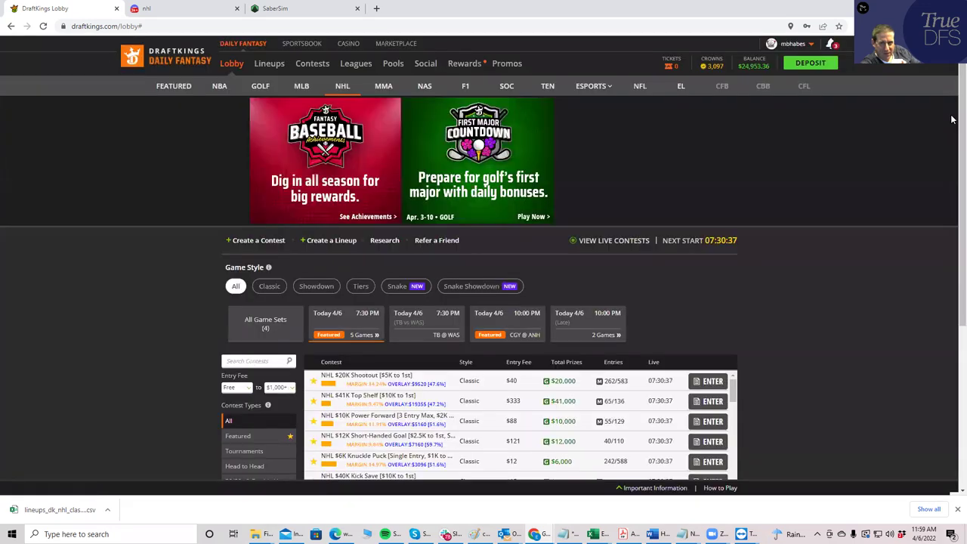
- Check NHL $10K Power Forward details, then enter Lineup 1 into NHL $20K Shootout
scroll(763, 130, down, 1)
scroll(384, 361, down, 1)
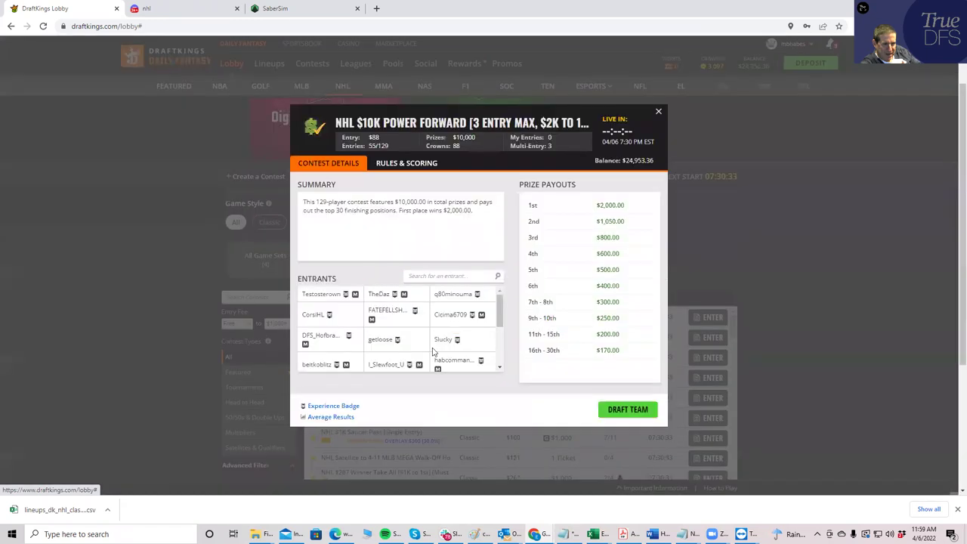
click(384, 353)
click(659, 112)
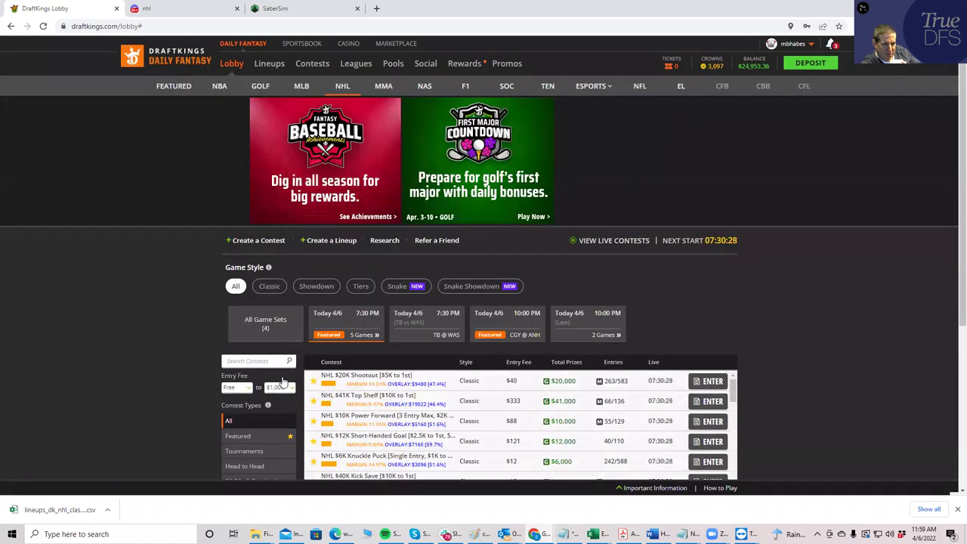
click(699, 382)
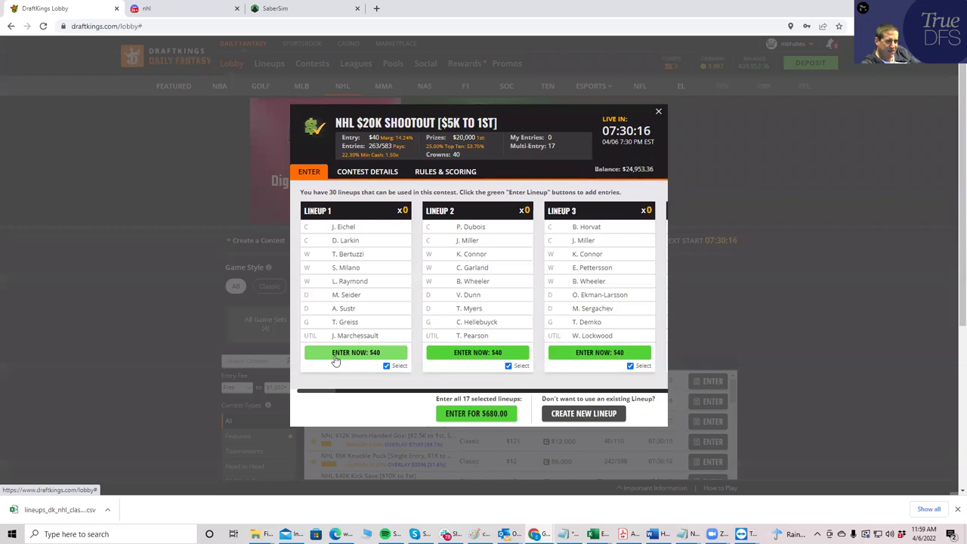
click(337, 357)
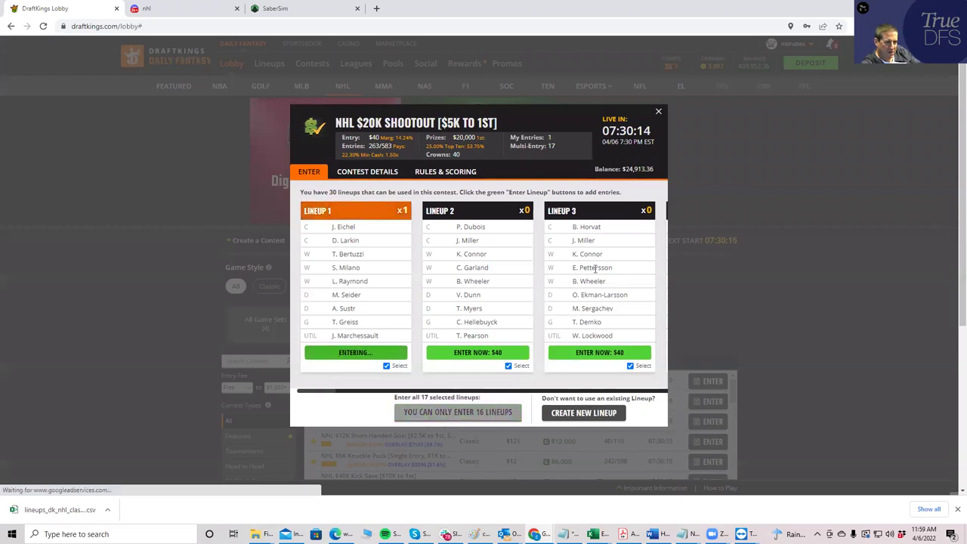
click(658, 114)
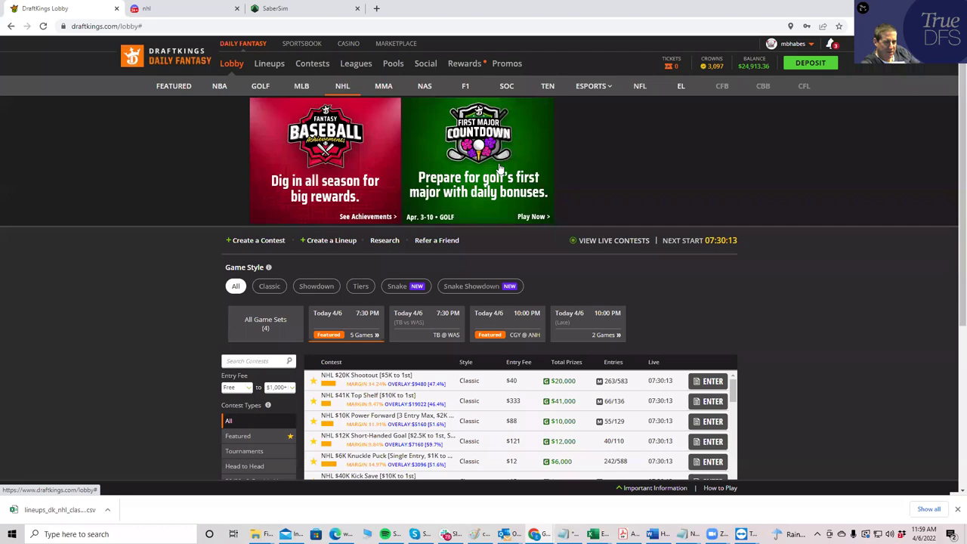